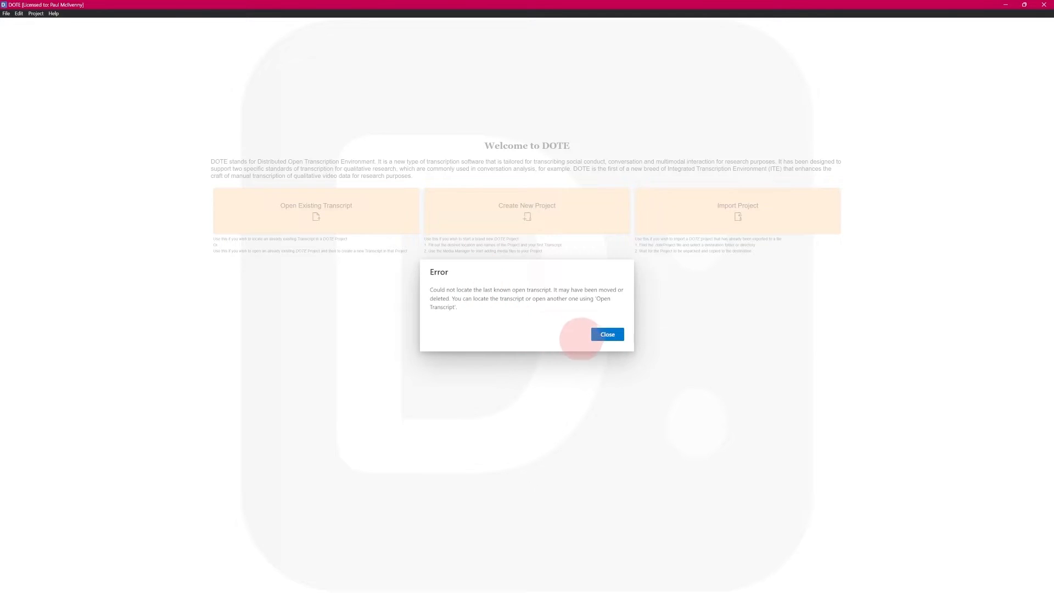
- Close the Error dialog saying the last known open transcript could not be found
click(608, 334)
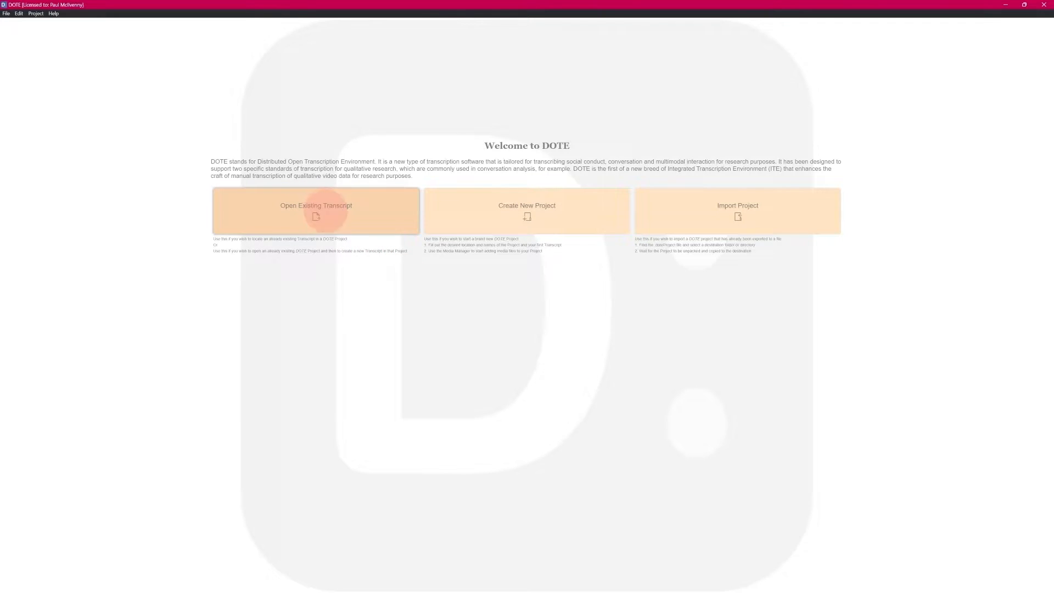
- Open 'Lego Transcript - Jeffersonian (free demo)' through the DOTE Lego Project bookmark
click(326, 210)
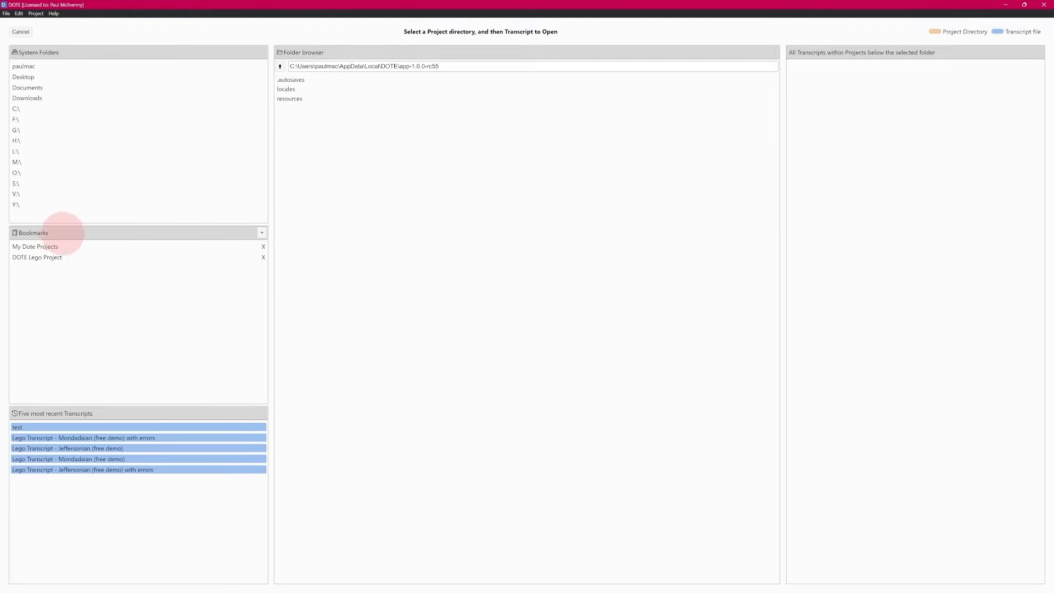
click(59, 257)
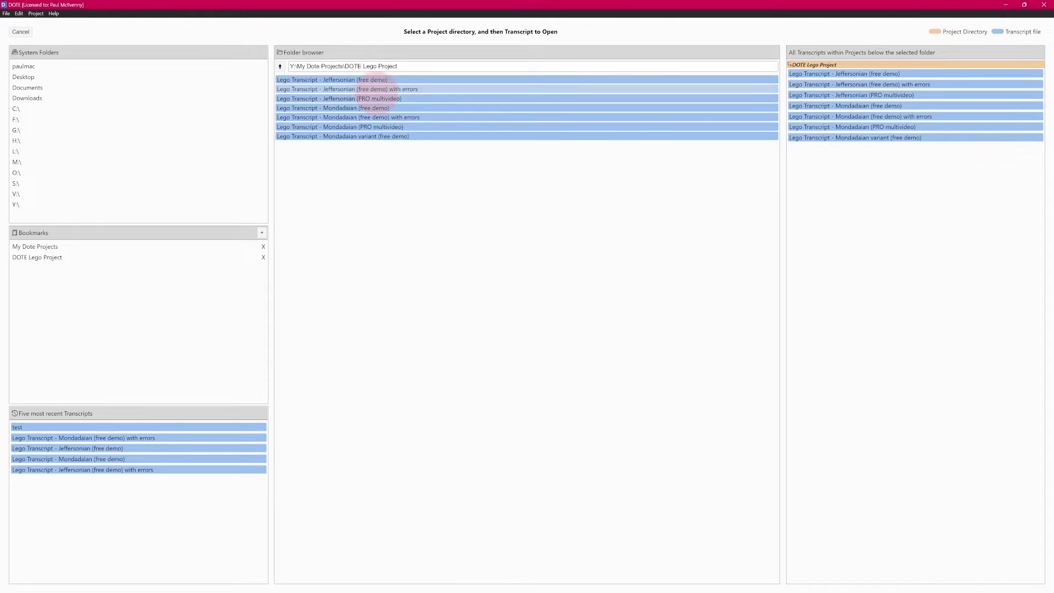
double_click(382, 80)
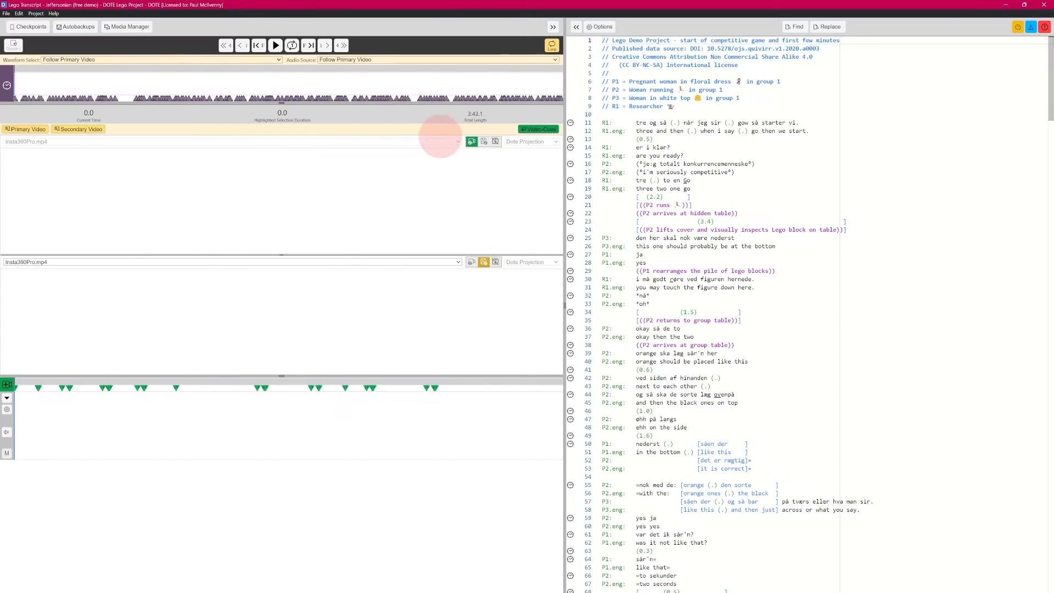
- Drag the waveform splitter to enlarge both video panels, and scale up the interface with F10
drag(276, 378, 291, 512)
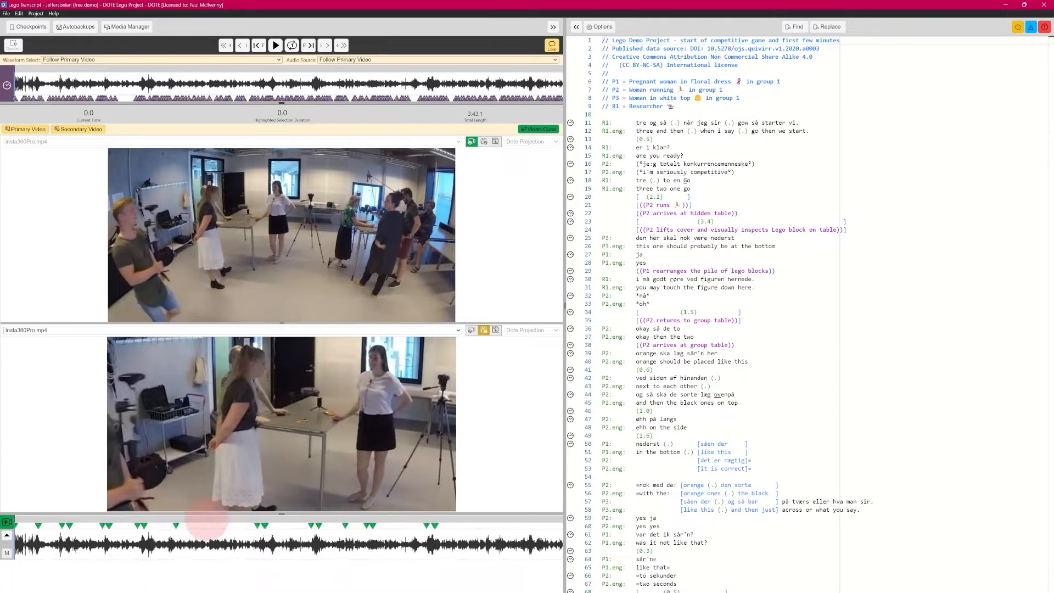
drag(277, 513, 279, 550)
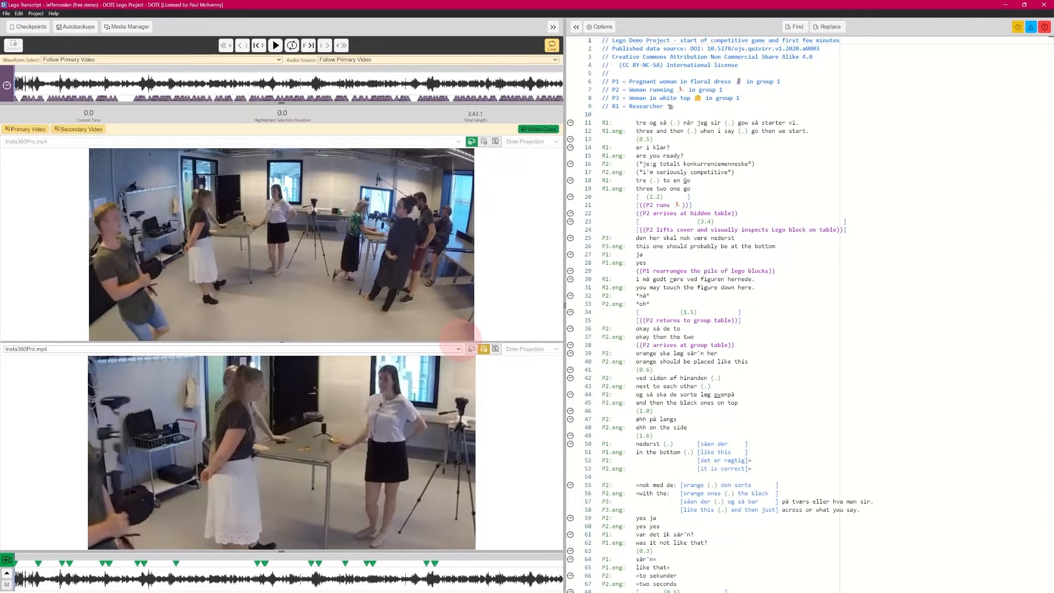
key(F10)
key(F10)
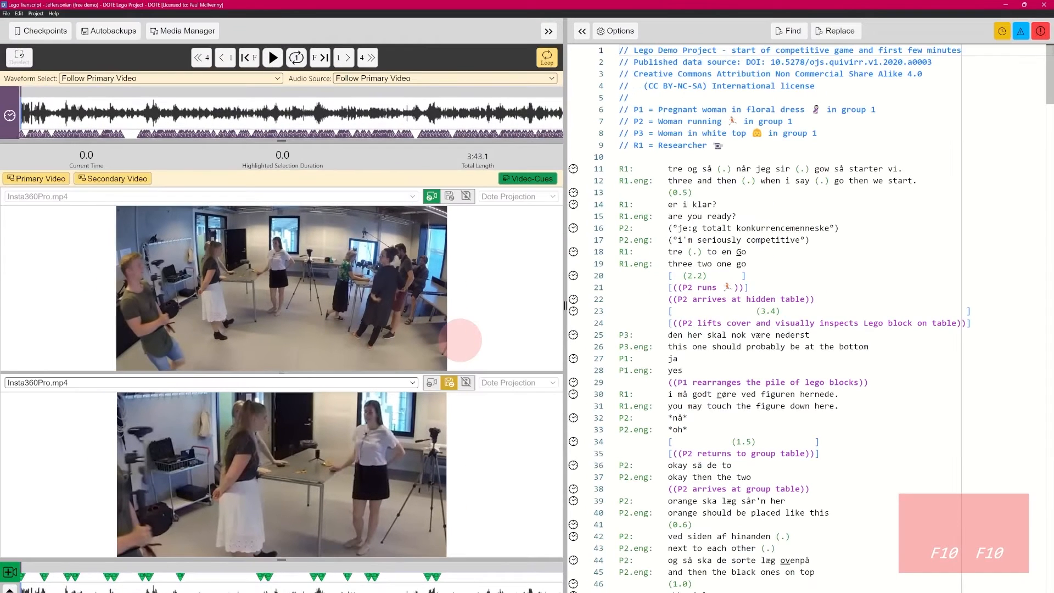
drag(282, 560, 281, 534)
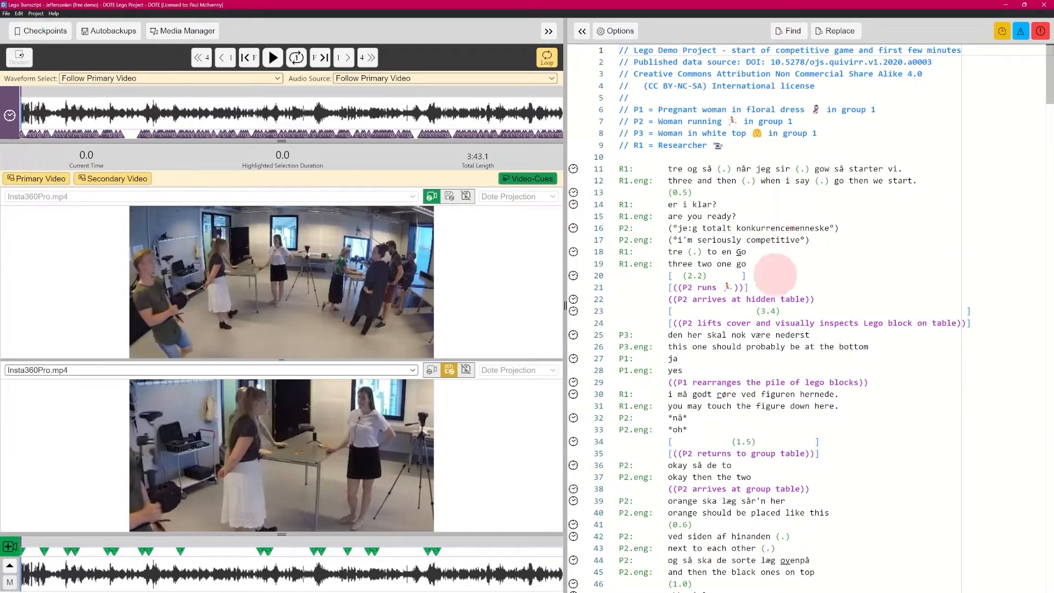
- Enable warning and error highlighting from the top-right toggles, then show the File menu
mouse_move(1047, 77)
mouse_down()
mouse_move(1046, 377)
mouse_move(1046, 68)
mouse_up()
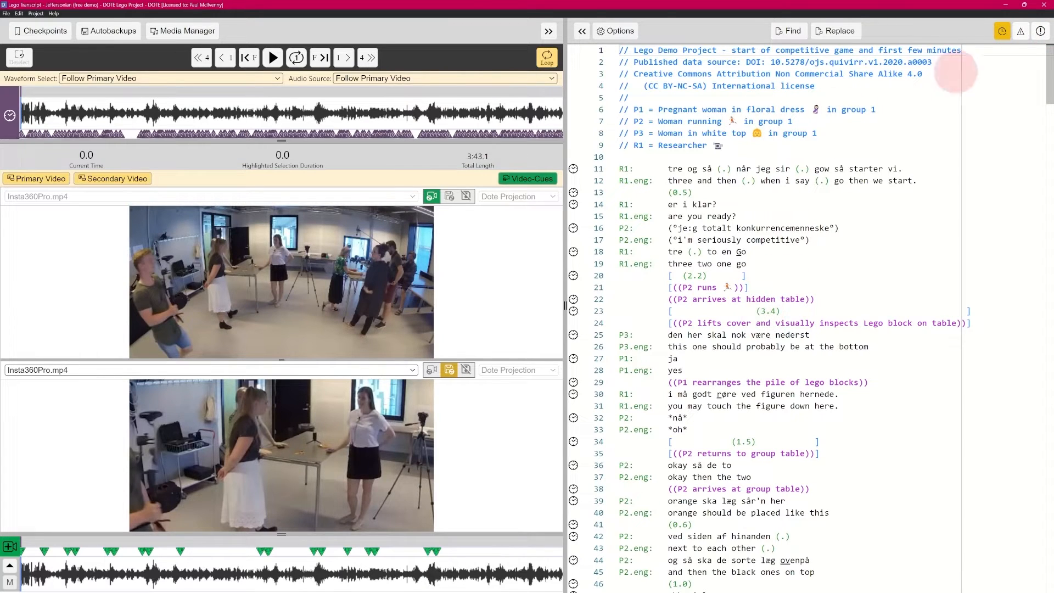
click(1019, 33)
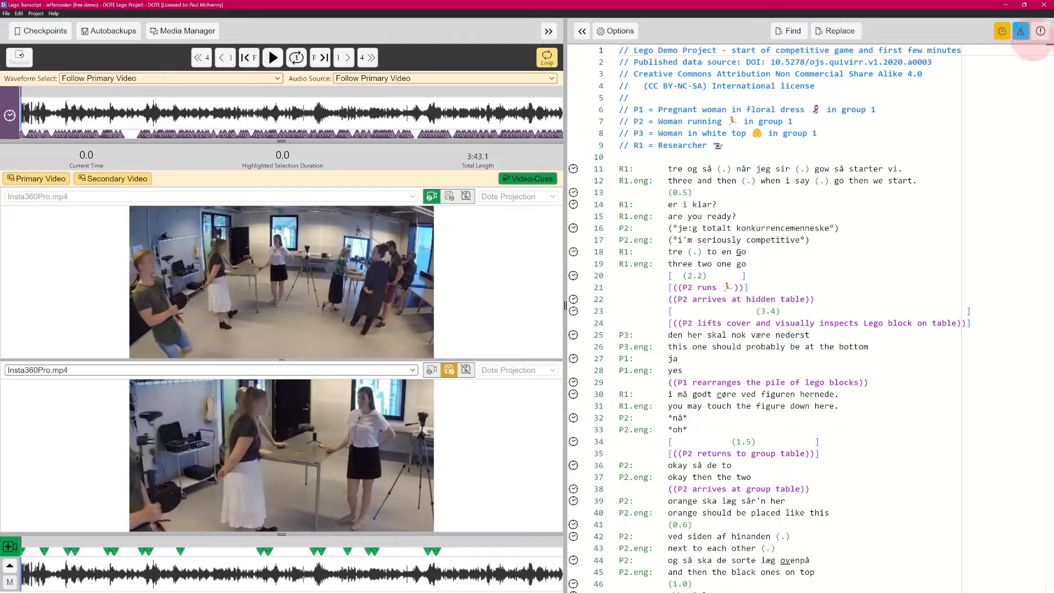
click(1040, 30)
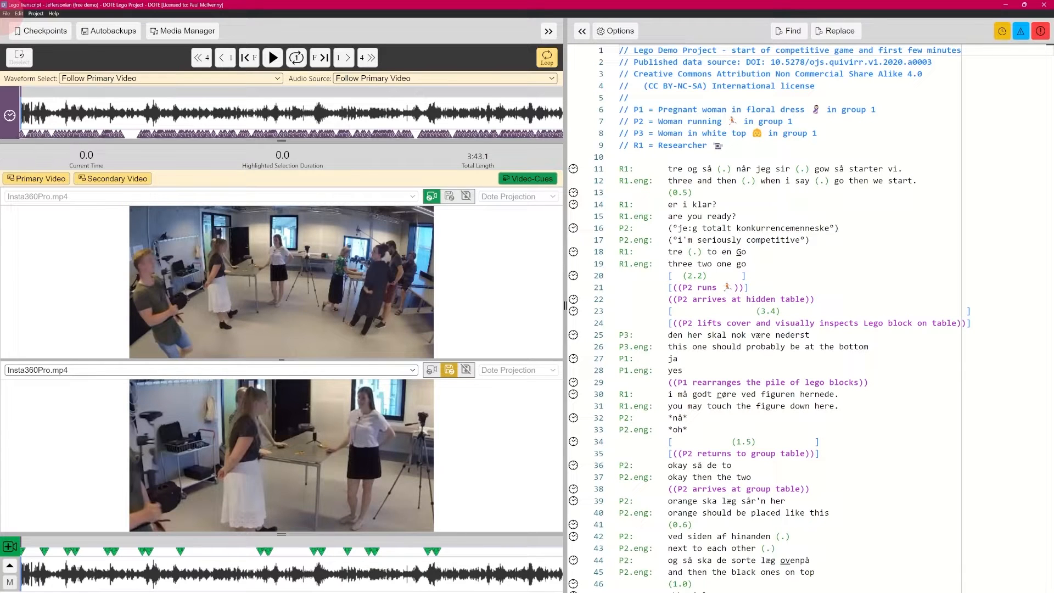
click(6, 13)
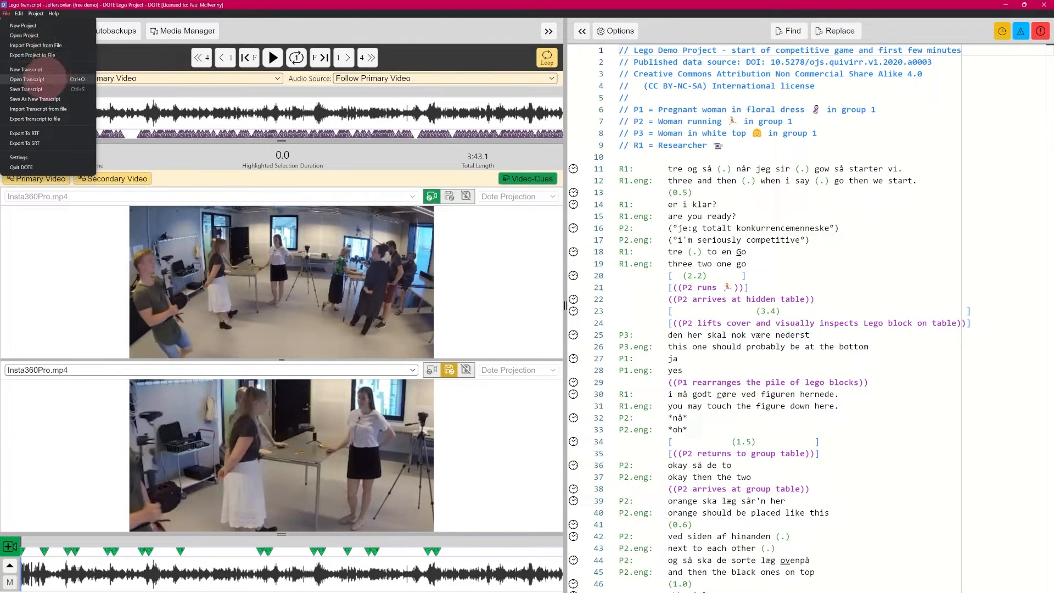
- Open 'Lego Transcript - Jeffersonian (free demo) with errors' from the transcript list
click(33, 80)
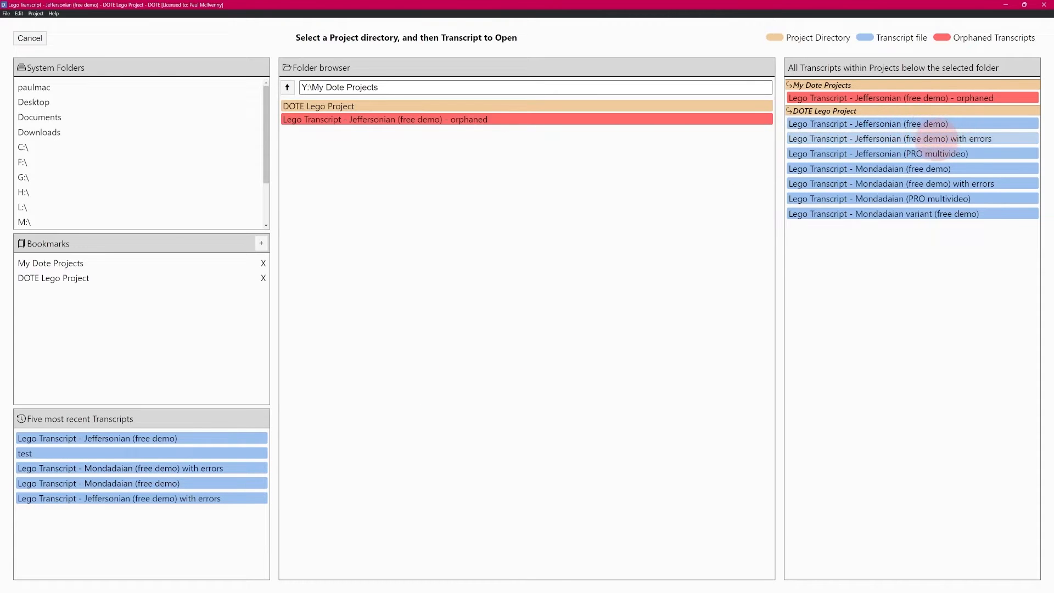
click(930, 138)
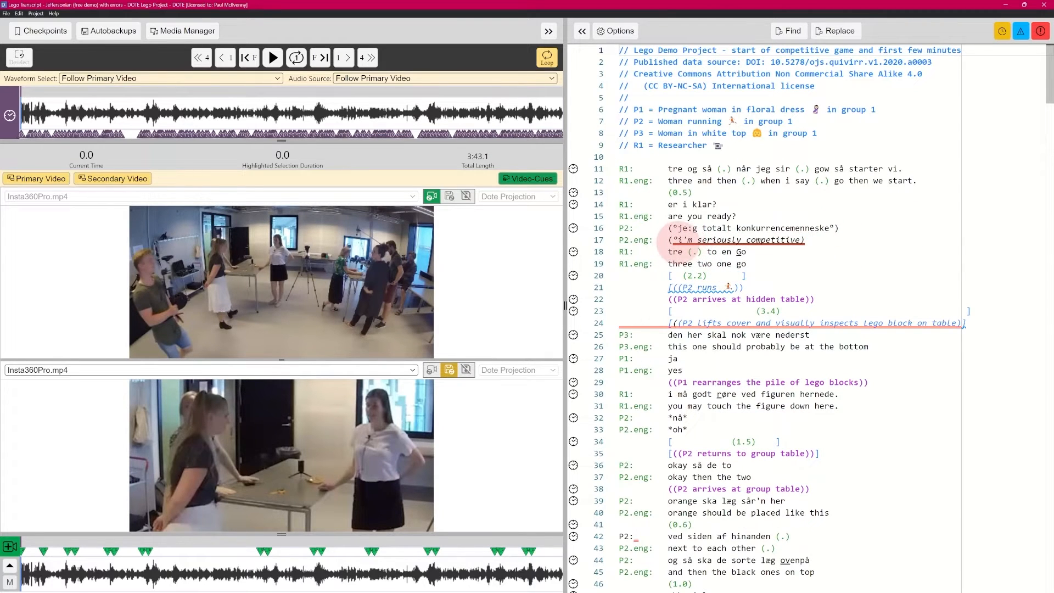
mouse_move(803, 243)
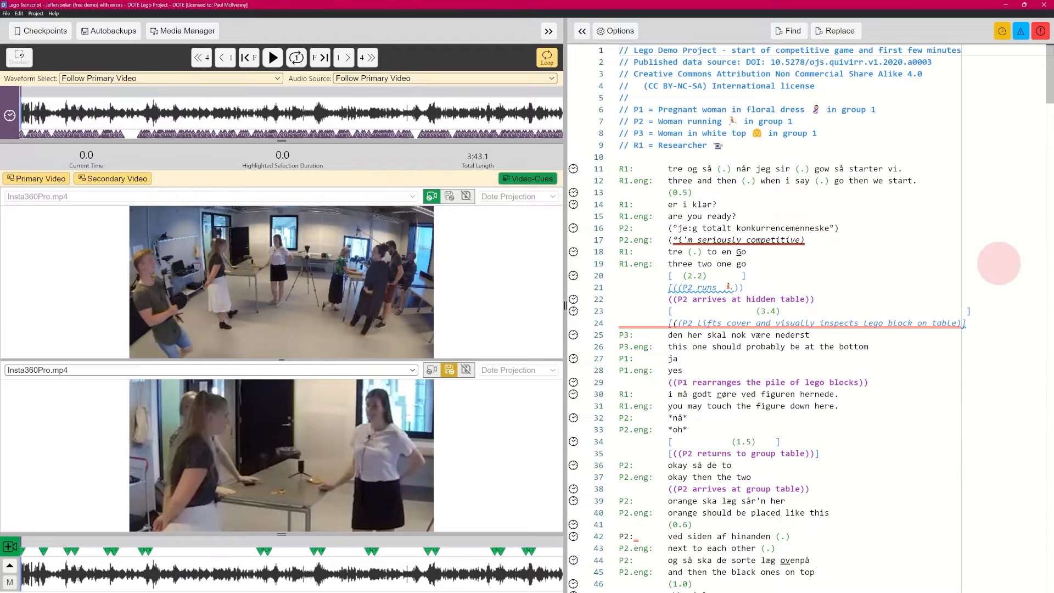
click(1020, 30)
click(1040, 31)
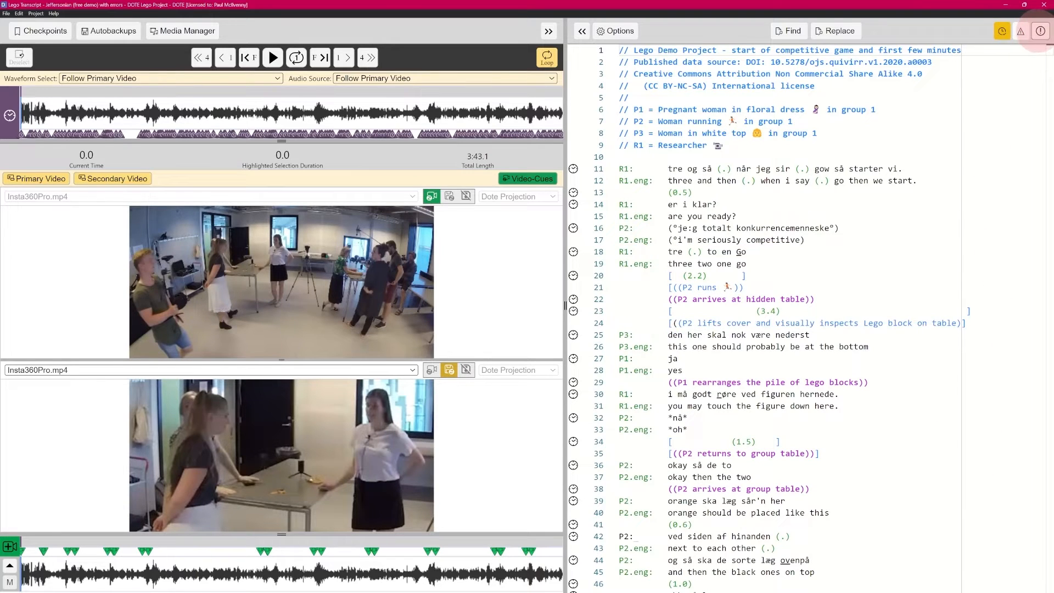
click(1020, 30)
click(1040, 31)
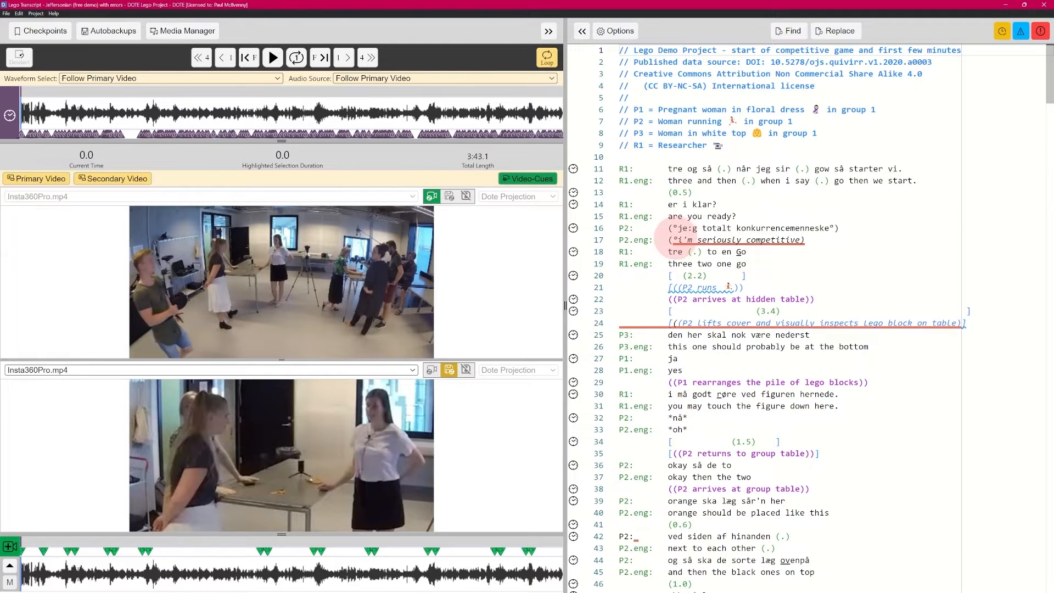
mouse_move(671, 239)
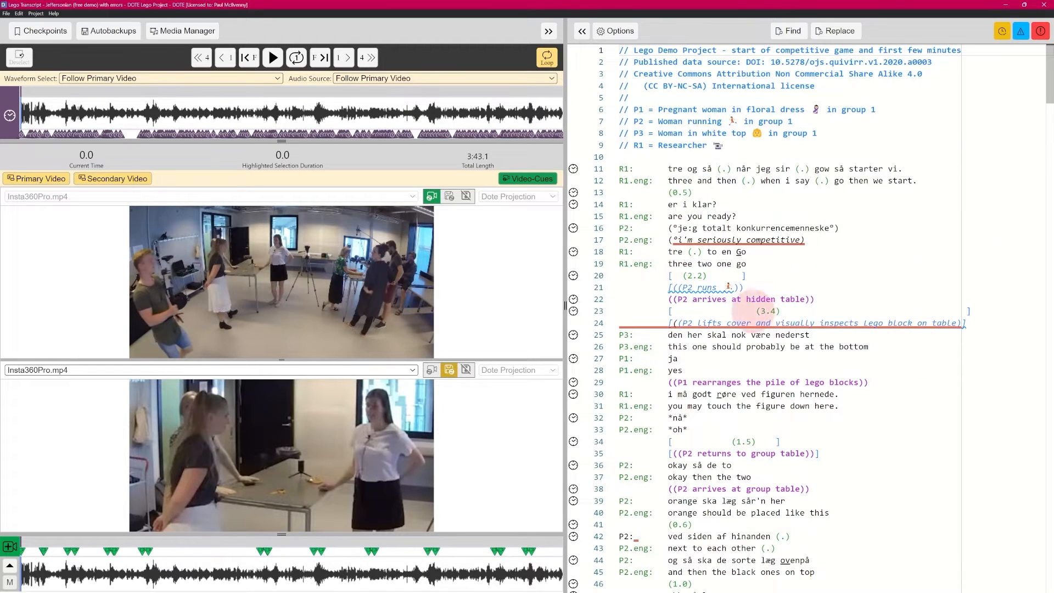
mouse_move(820, 318)
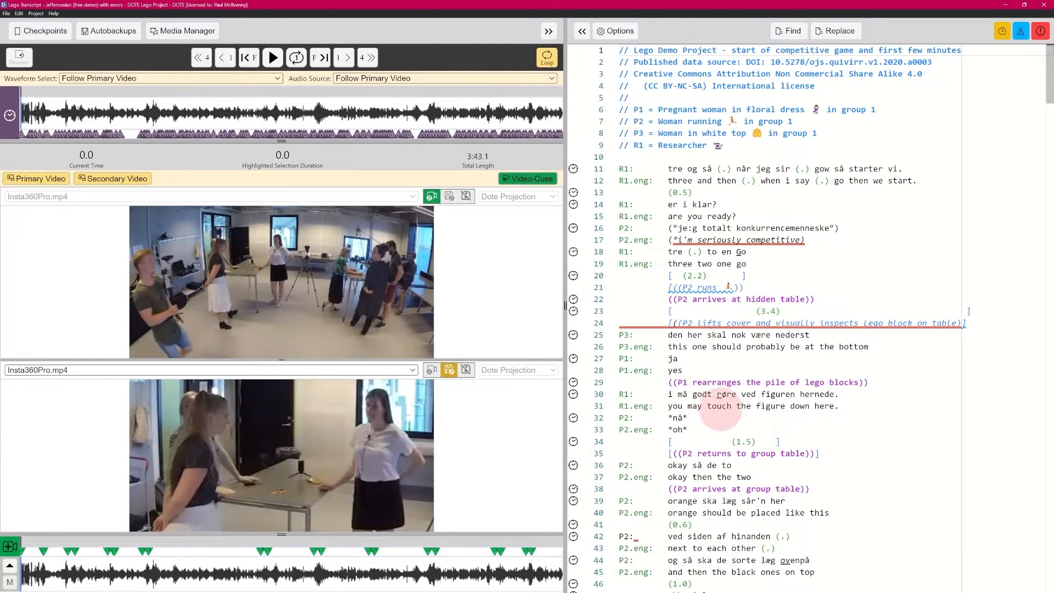
mouse_move(1049, 83)
mouse_down()
mouse_move(1046, 430)
mouse_move(1052, 103)
mouse_up()
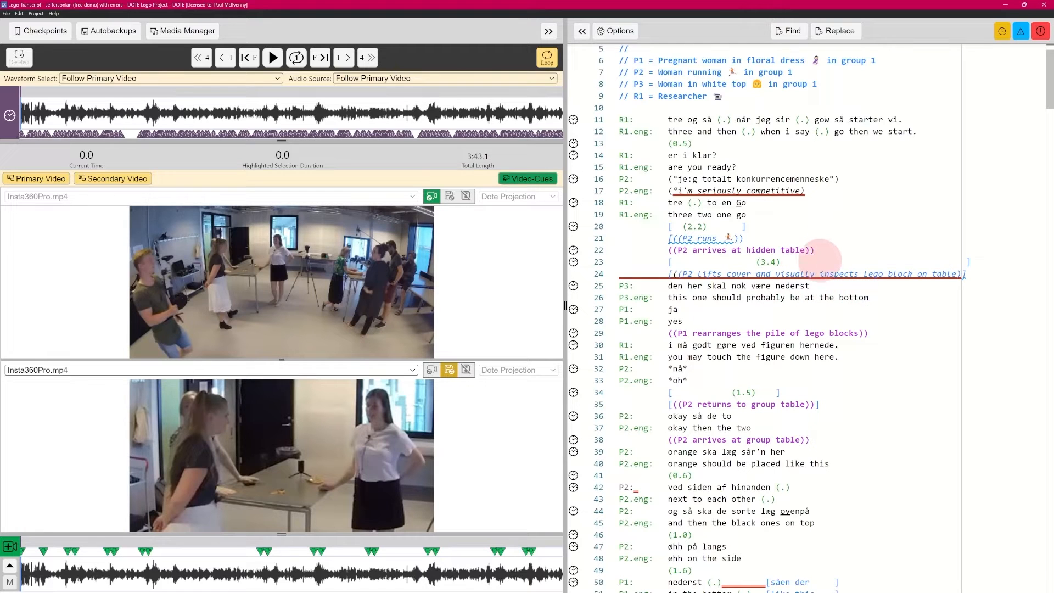
click(1041, 30)
click(1020, 31)
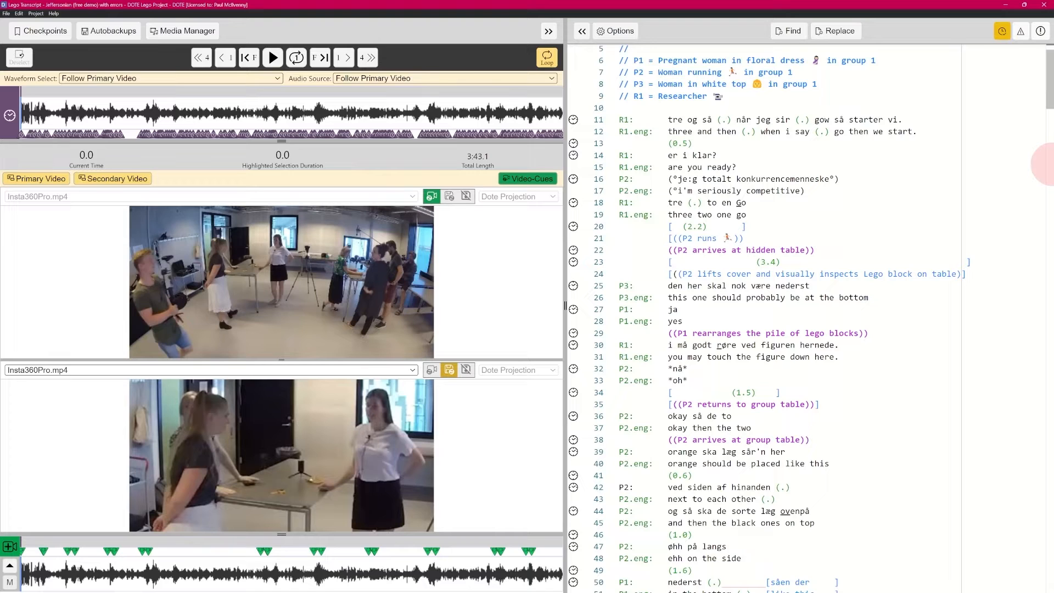
click(1020, 31)
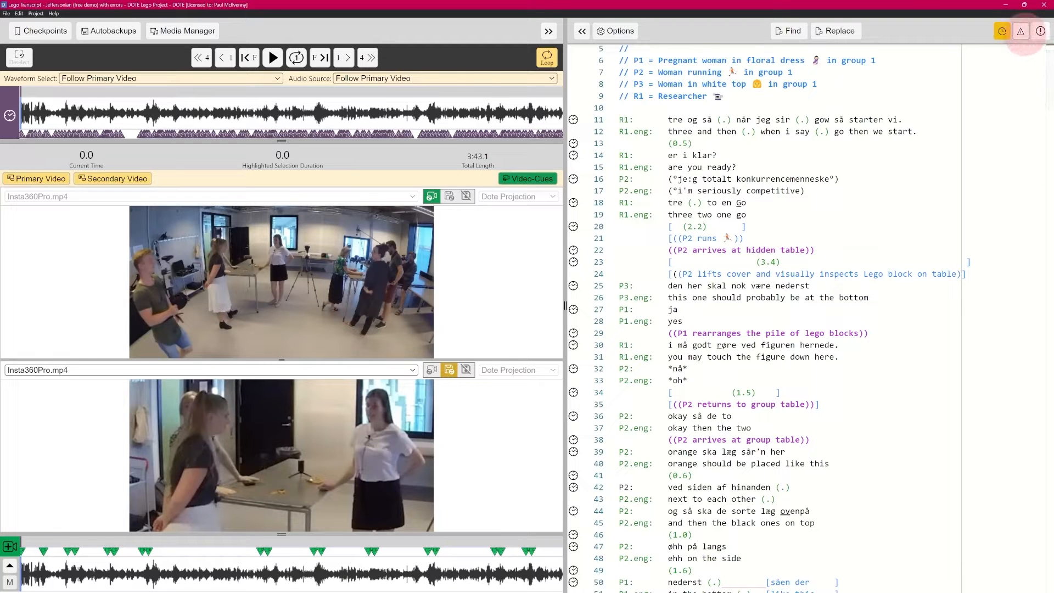
click(1041, 30)
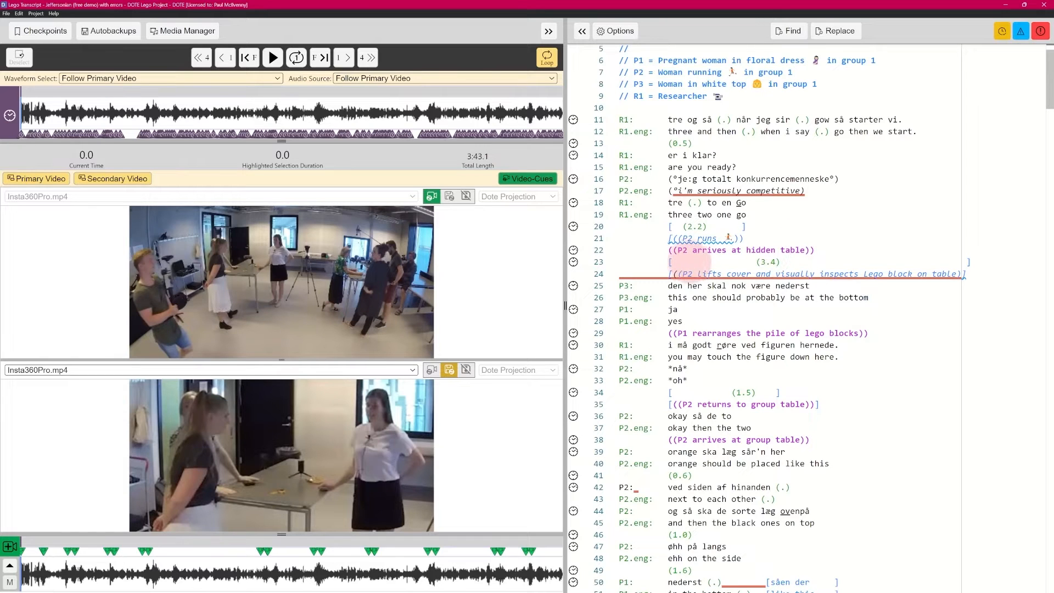
mouse_move(693, 240)
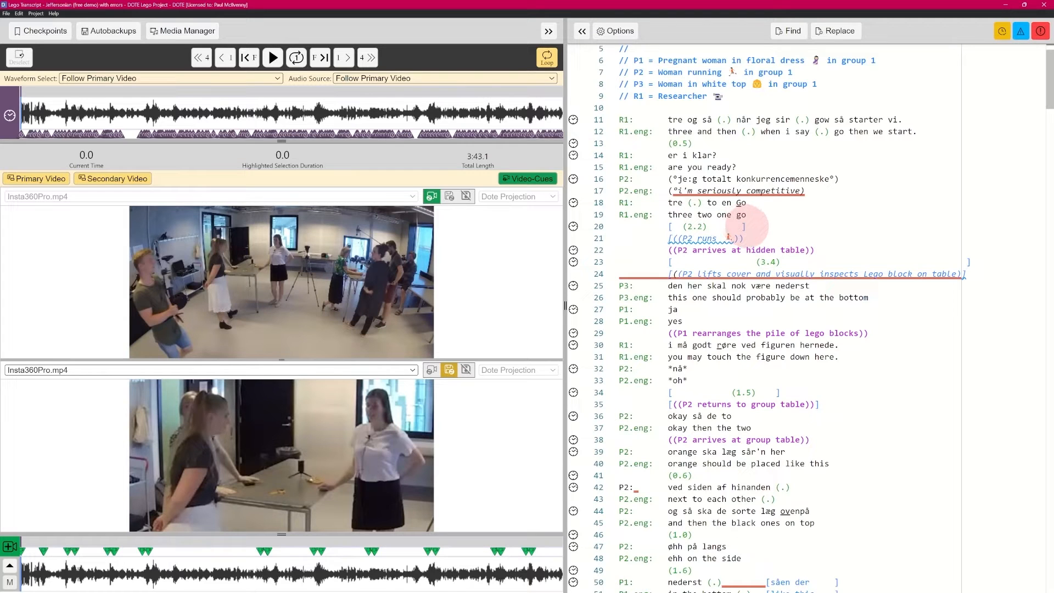
click(745, 226)
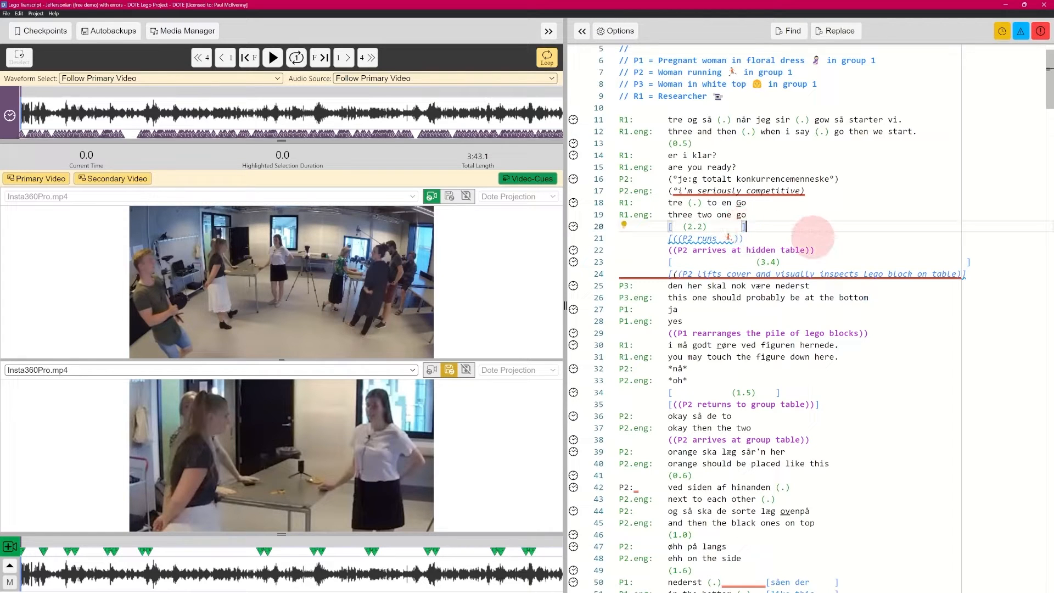
key(BackSpace)
key(BackSpace)
key(BackSpace)
key(BackSpace)
key(BackSpace)
key(BackSpace)
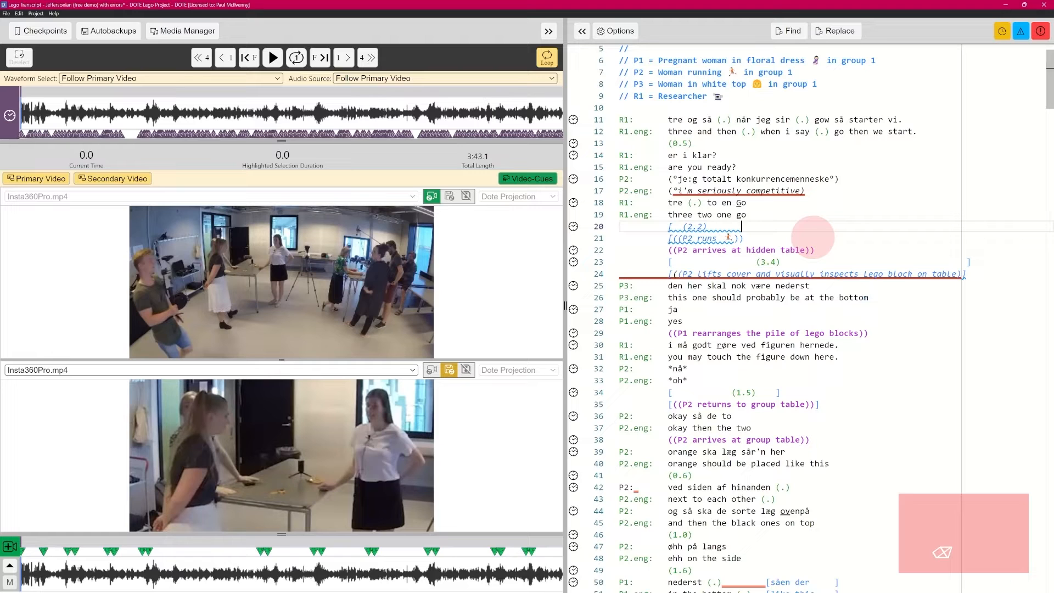
key(ctrl+z)
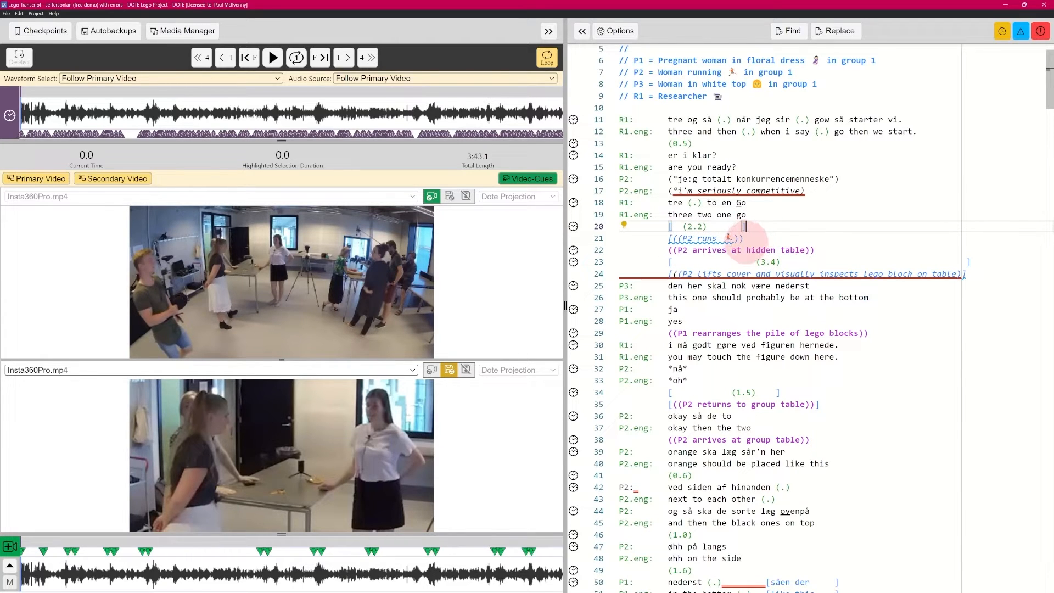
click(1020, 31)
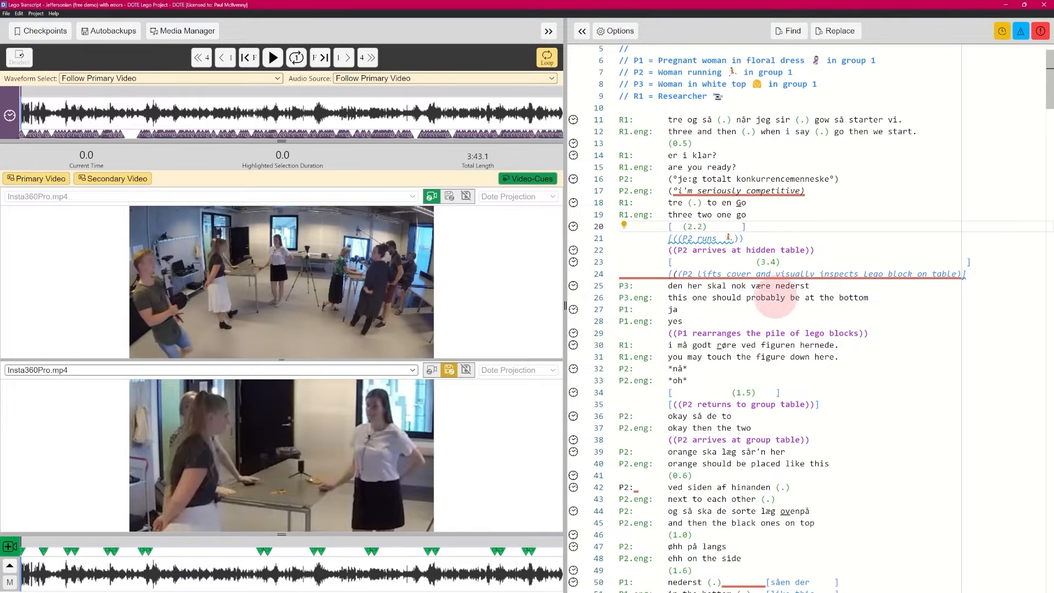
- Open the 'Lego Transcript - Mondadaian (free demo) with errors' transcript
click(6, 13)
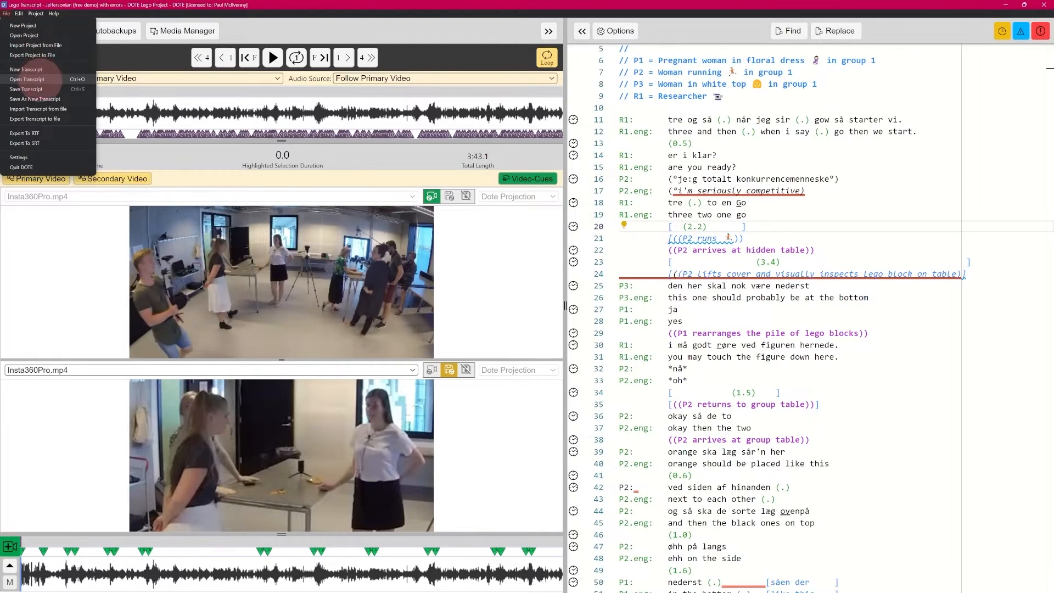
click(27, 80)
click(922, 183)
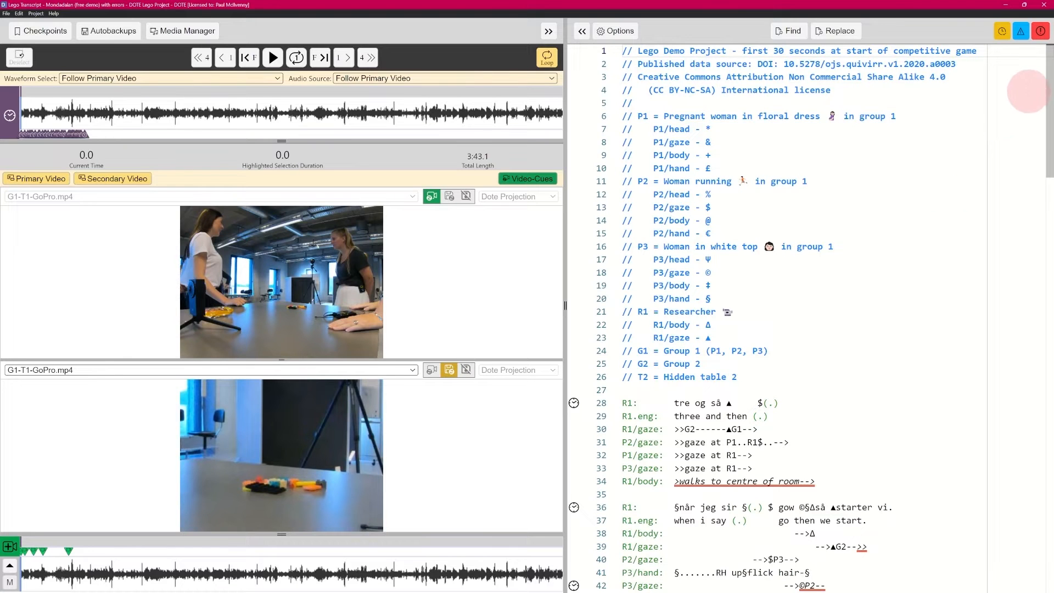
- Read the error messages on red-underlined lines such as 34, 44, 47 and 48
scroll(1029, 104, down, 8)
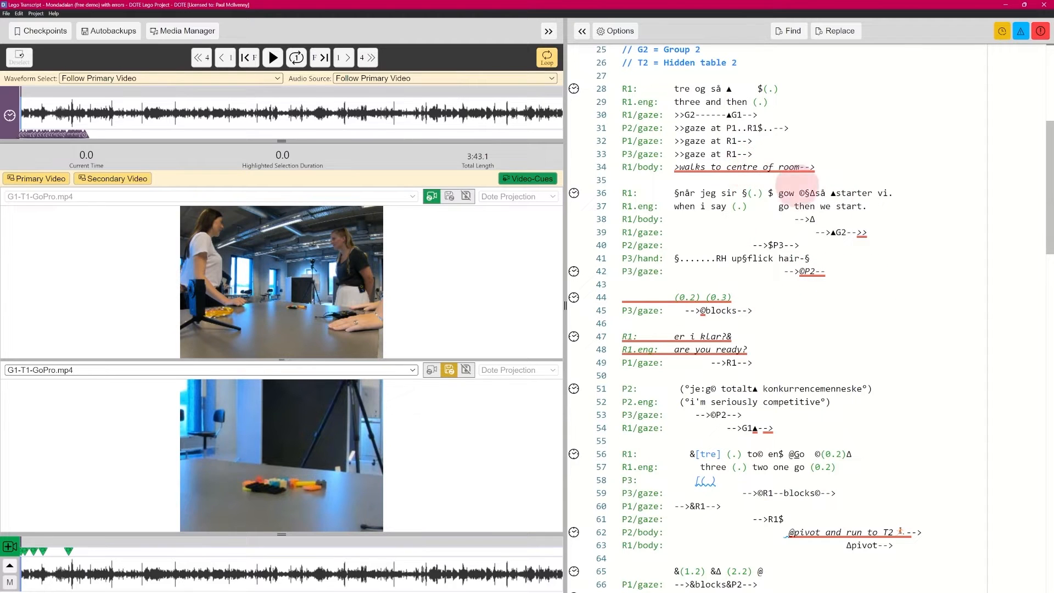
mouse_move(744, 164)
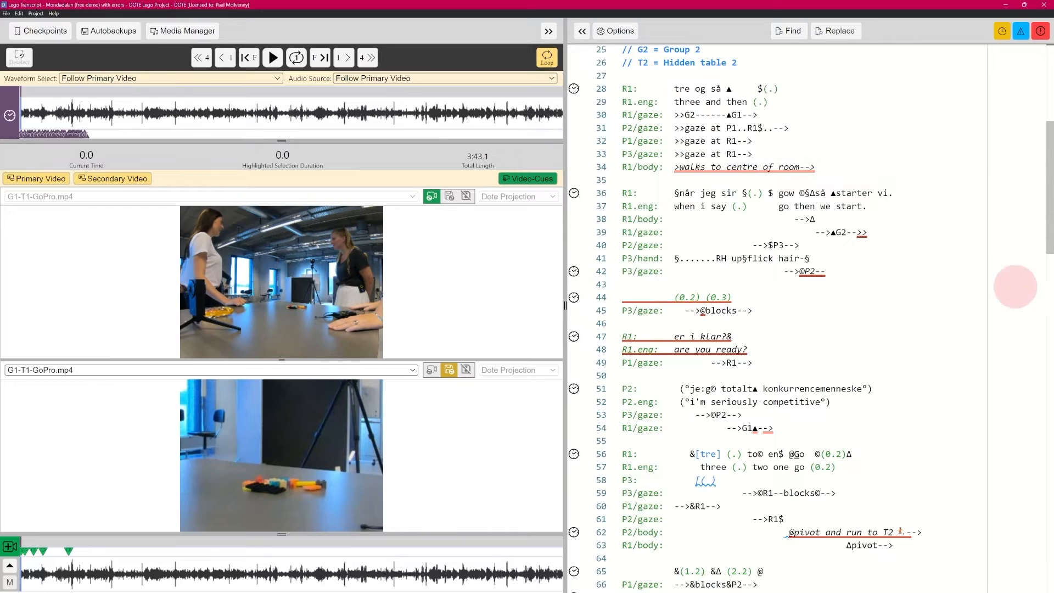
mouse_move(698, 292)
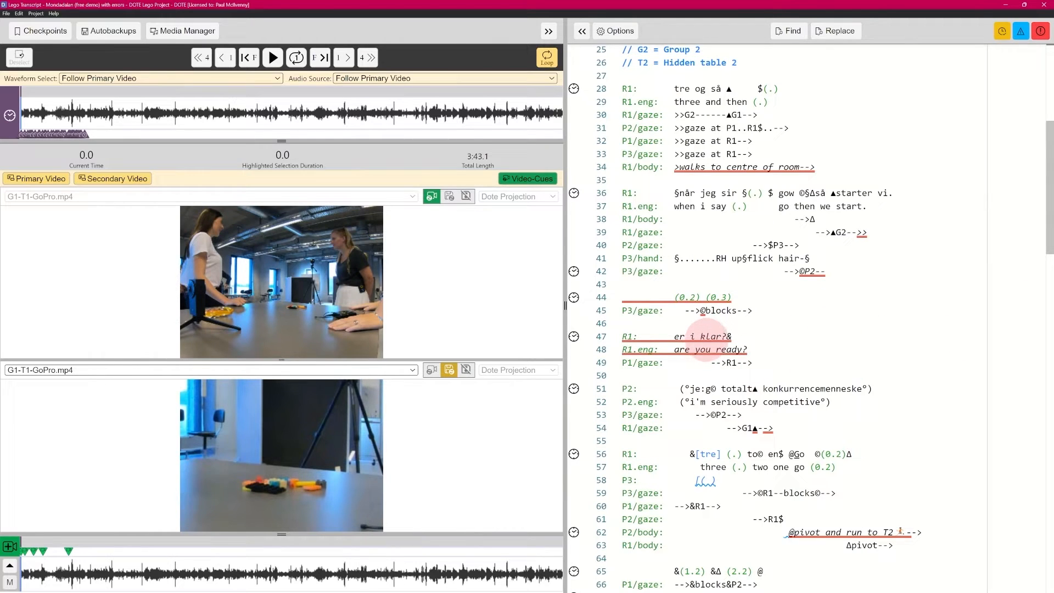
mouse_move(704, 339)
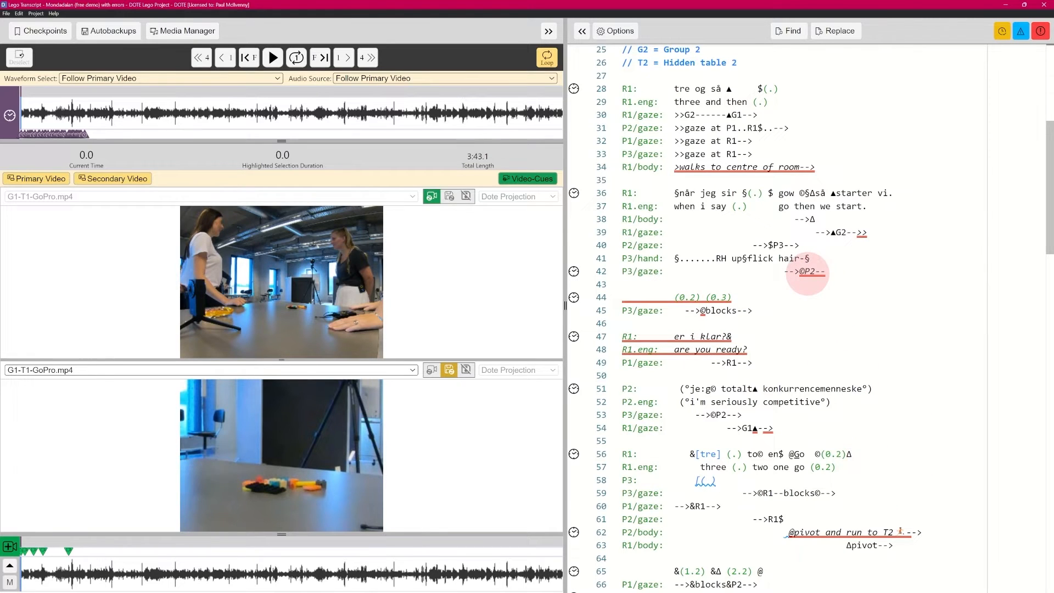
mouse_move(807, 273)
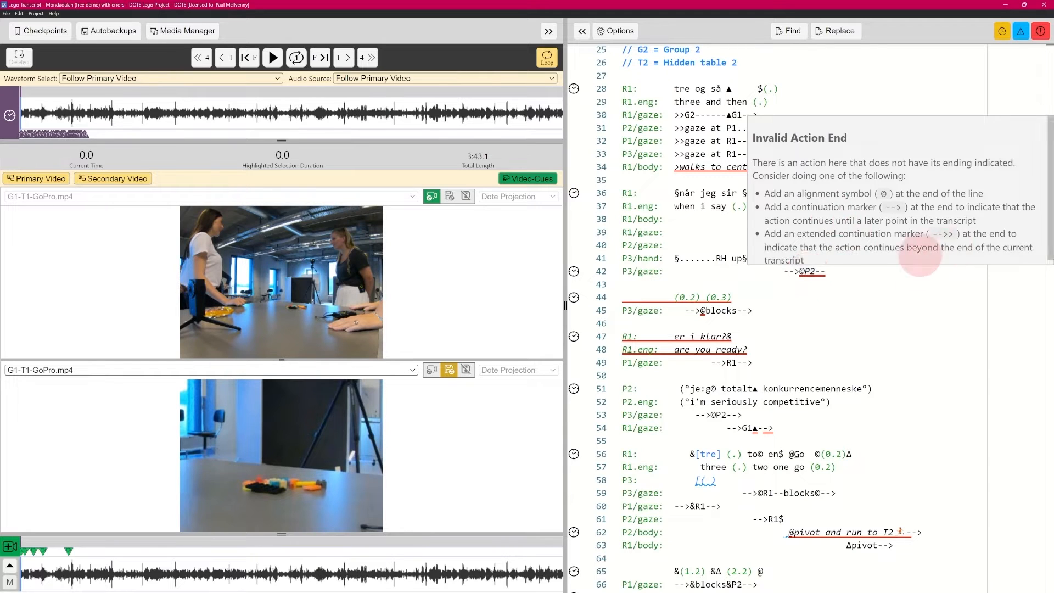
mouse_move(859, 233)
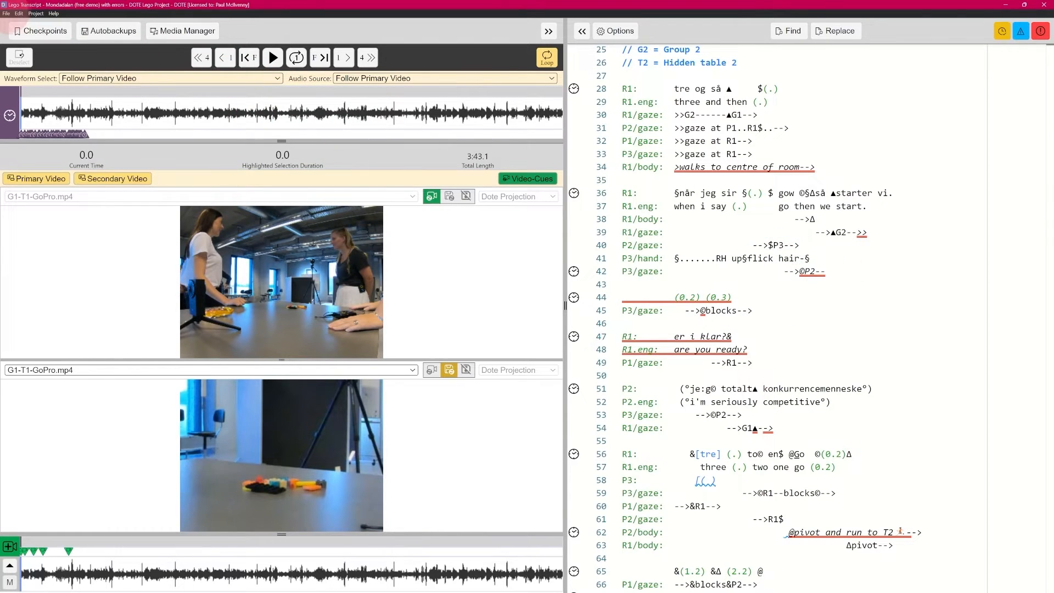
click(6, 13)
- Reopen 'Jeffersonian (free demo) with errors' so its Insta360Pro videos load again
click(28, 35)
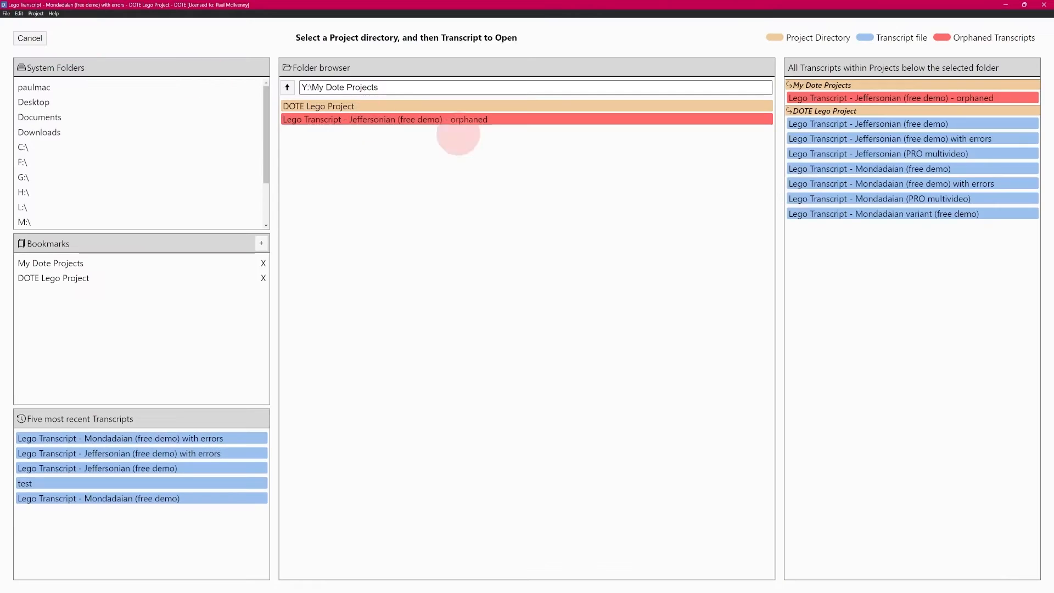
click(928, 138)
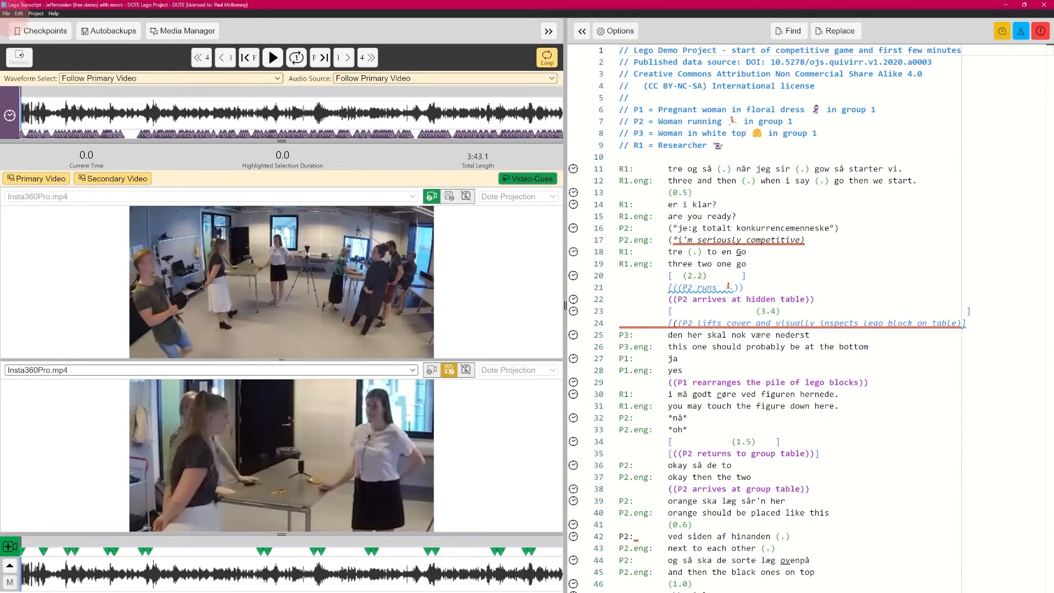
click(6, 13)
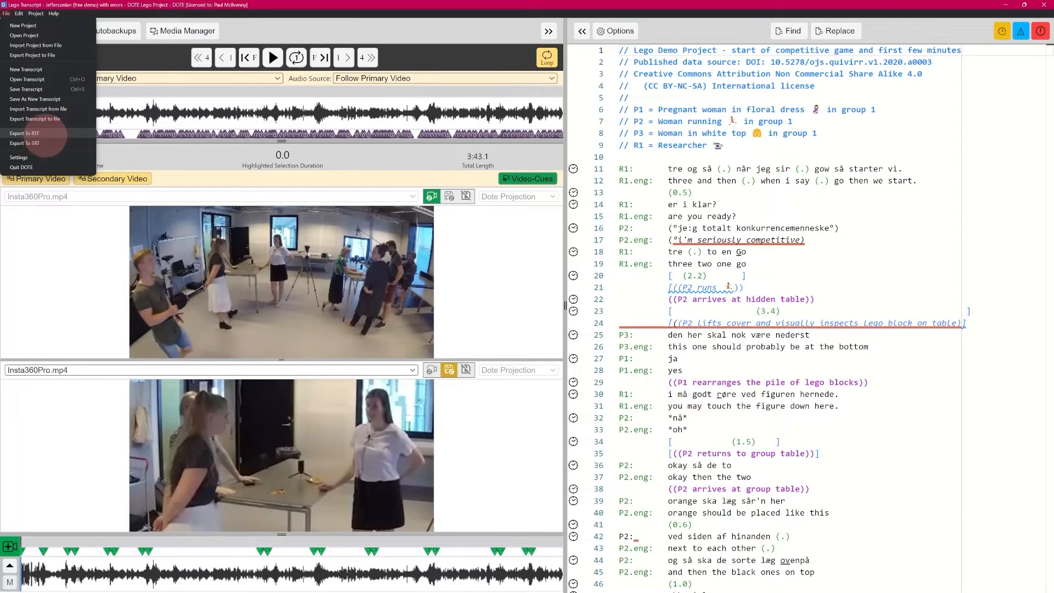
- Attempt an RTF export, then jump to the blocking Missing Overlap End Symbol error
click(45, 134)
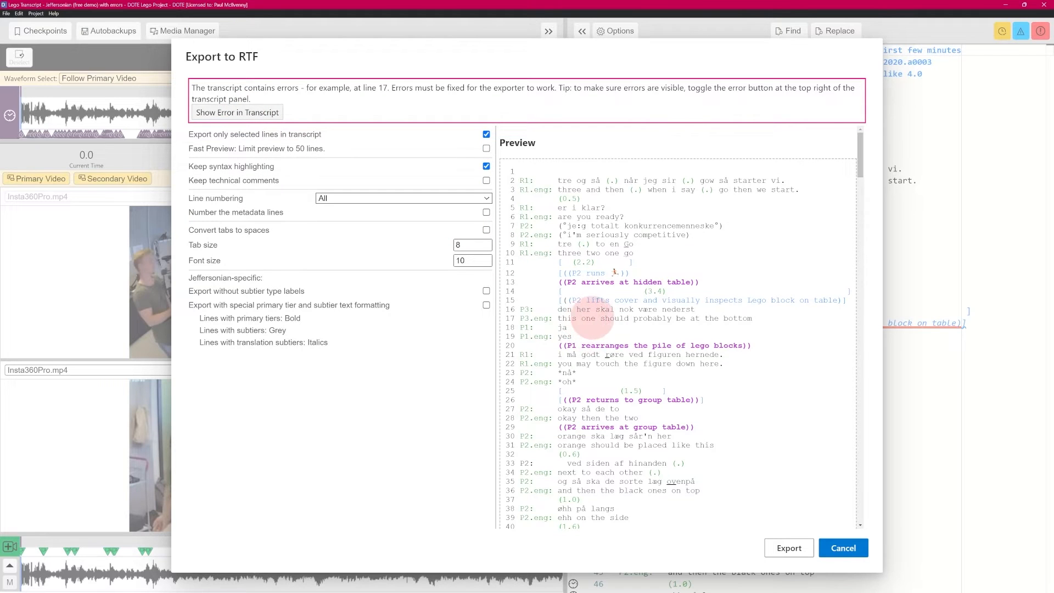
click(236, 111)
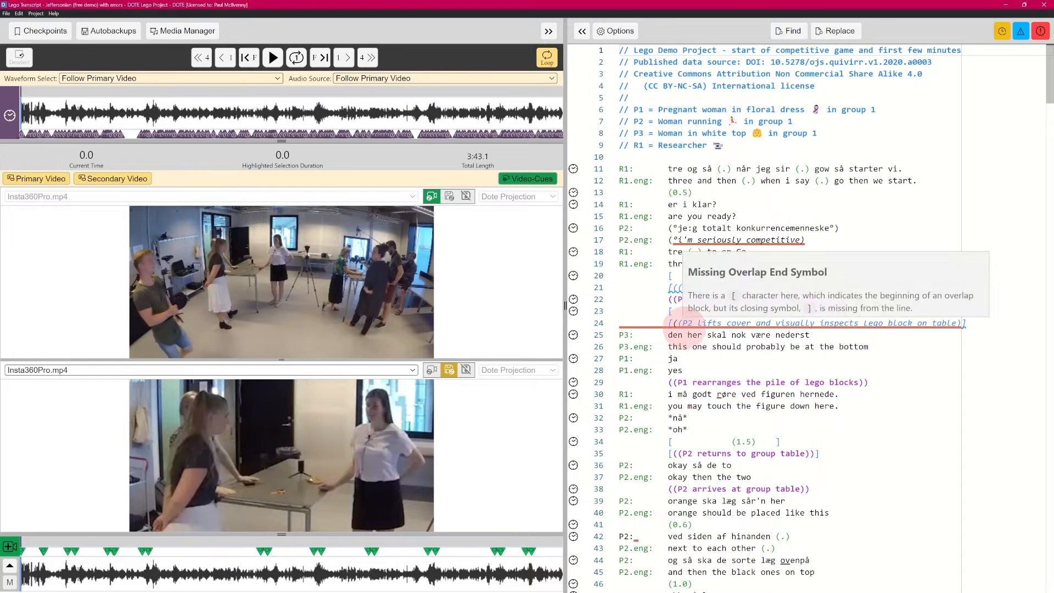
click(6, 14)
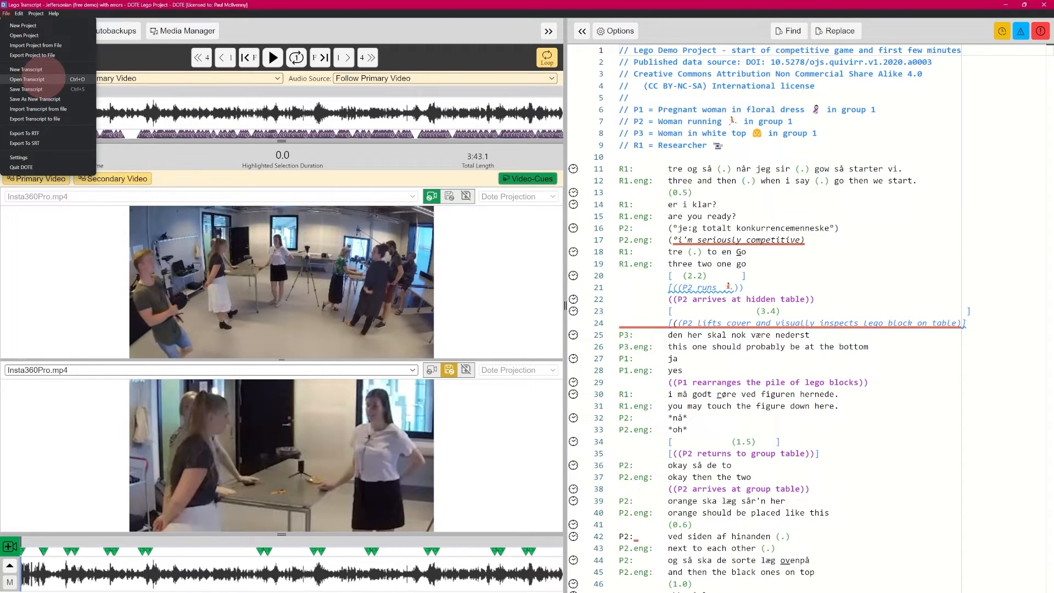
click(33, 143)
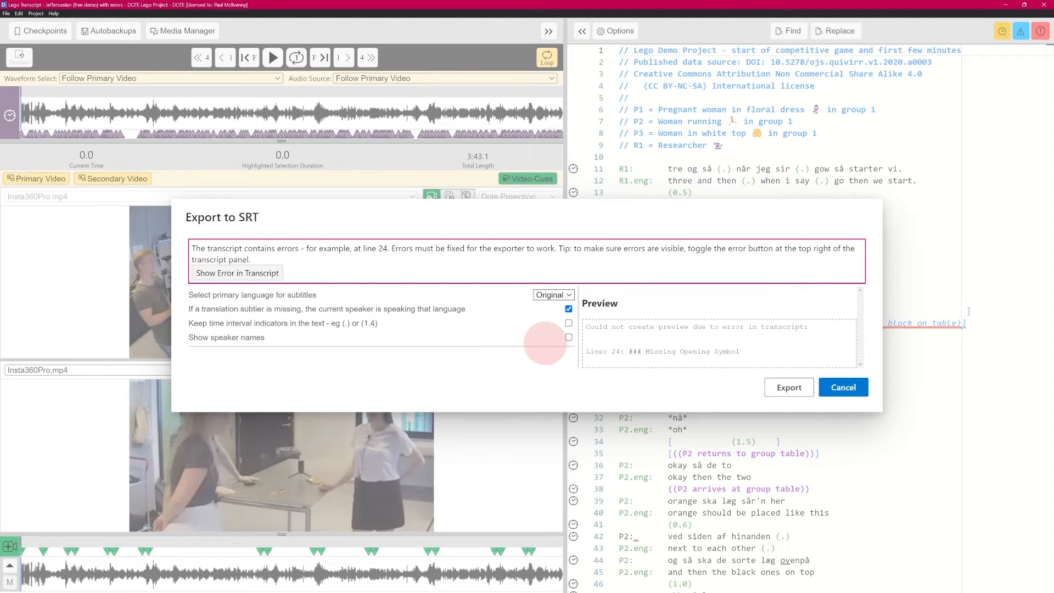
click(569, 338)
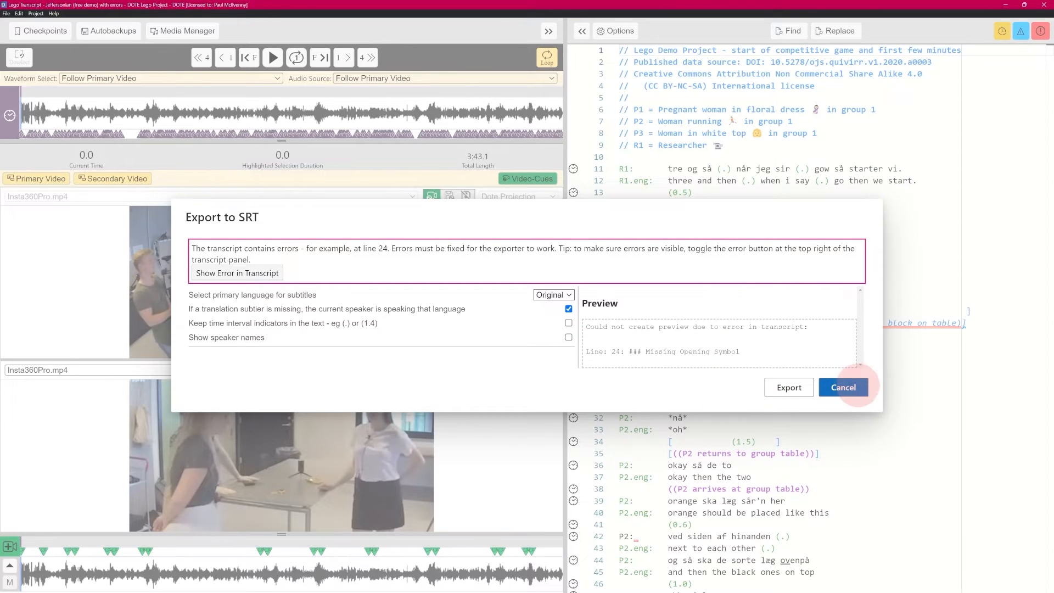
click(843, 387)
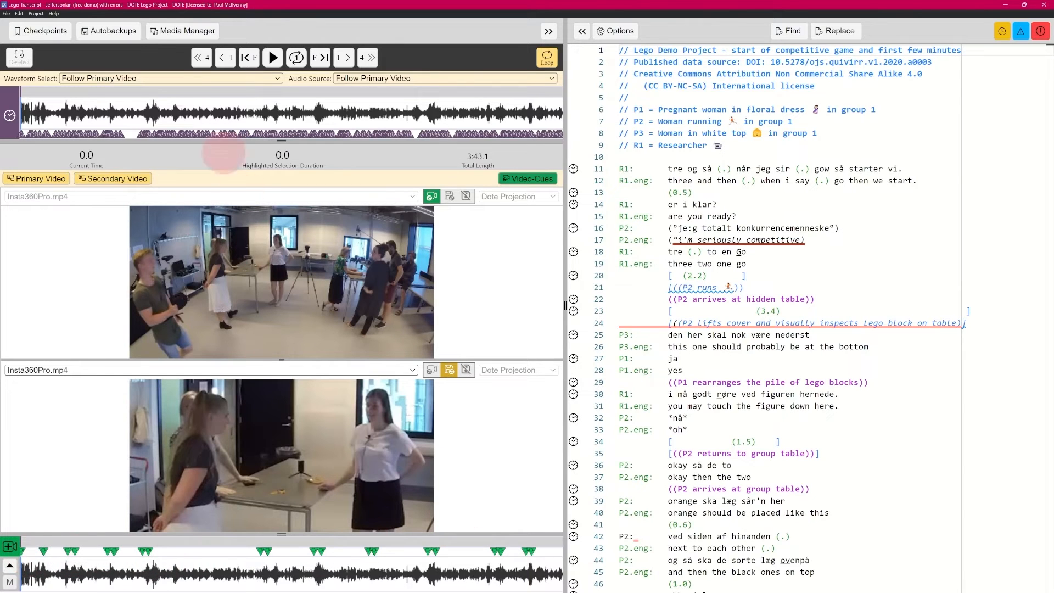
- Open the 'Jeffersonian (free demo)' transcript from the transcript chooser
click(7, 13)
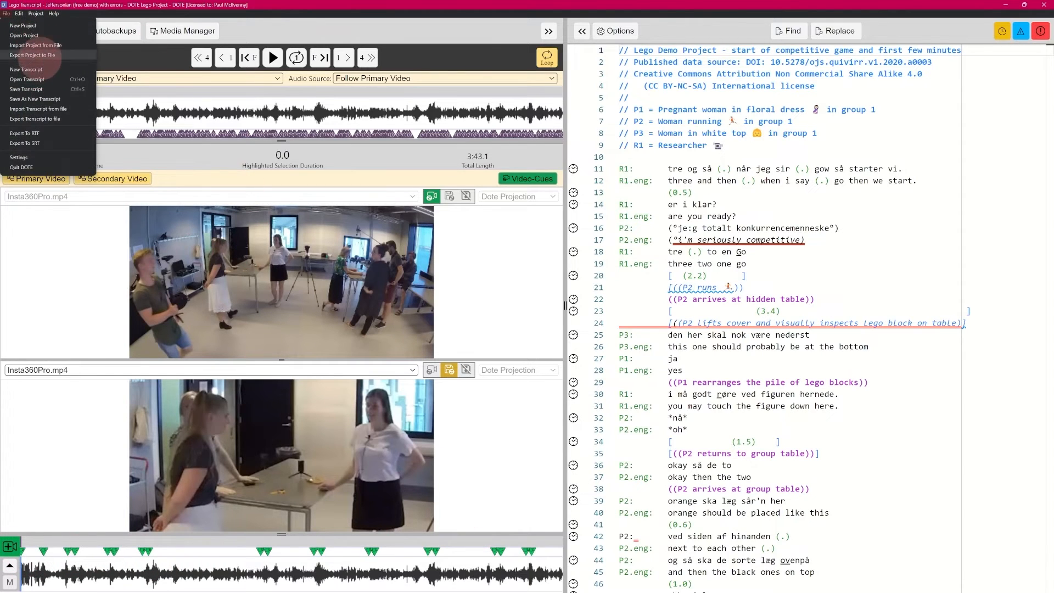
click(27, 42)
click(885, 124)
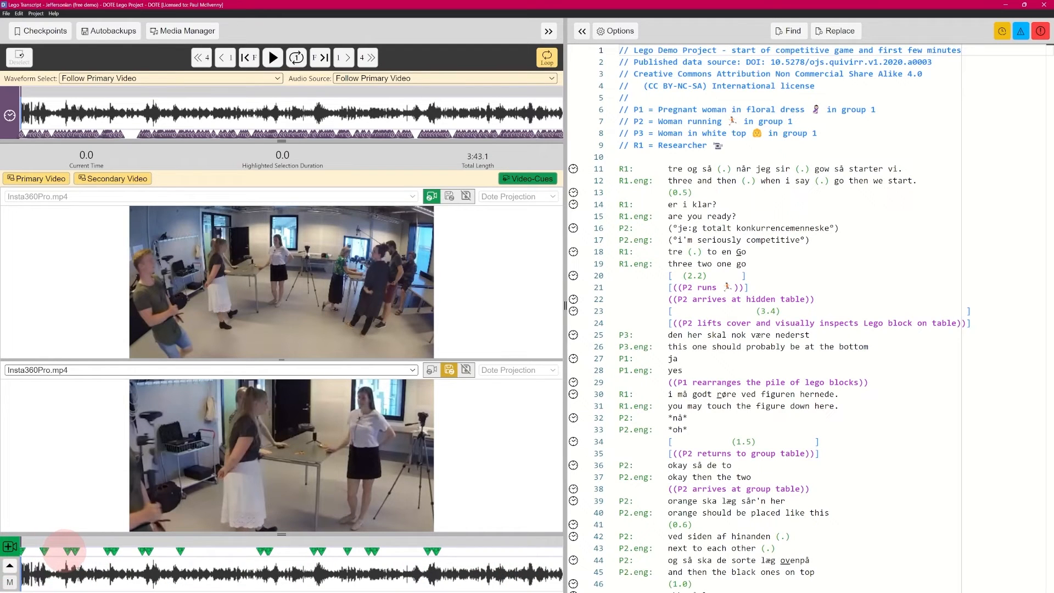
- Move playback to 35.6 seconds and open a Video-Cue there, then cancel it
click(108, 550)
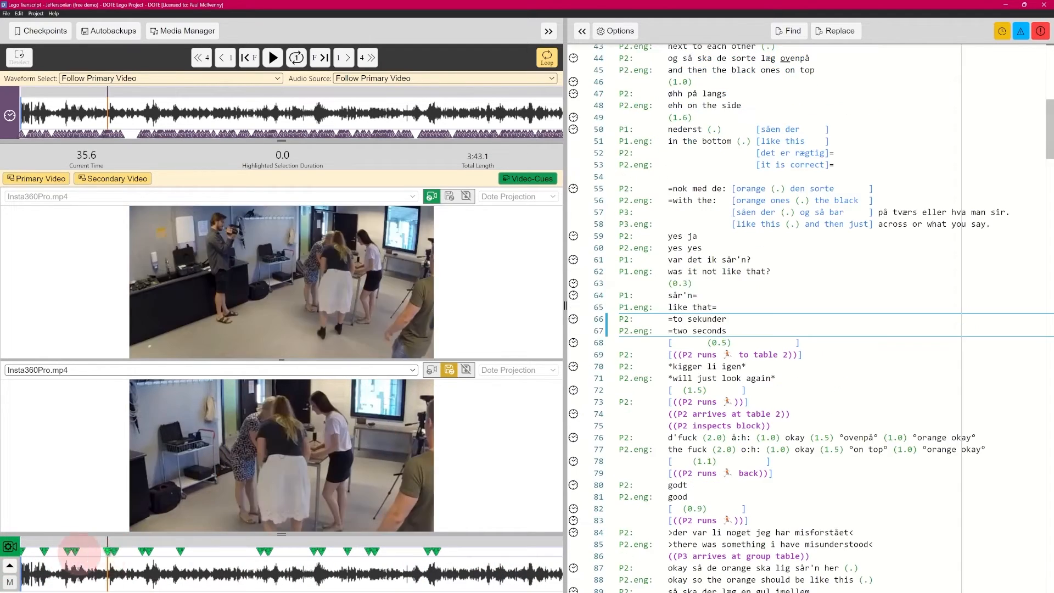
click(9, 547)
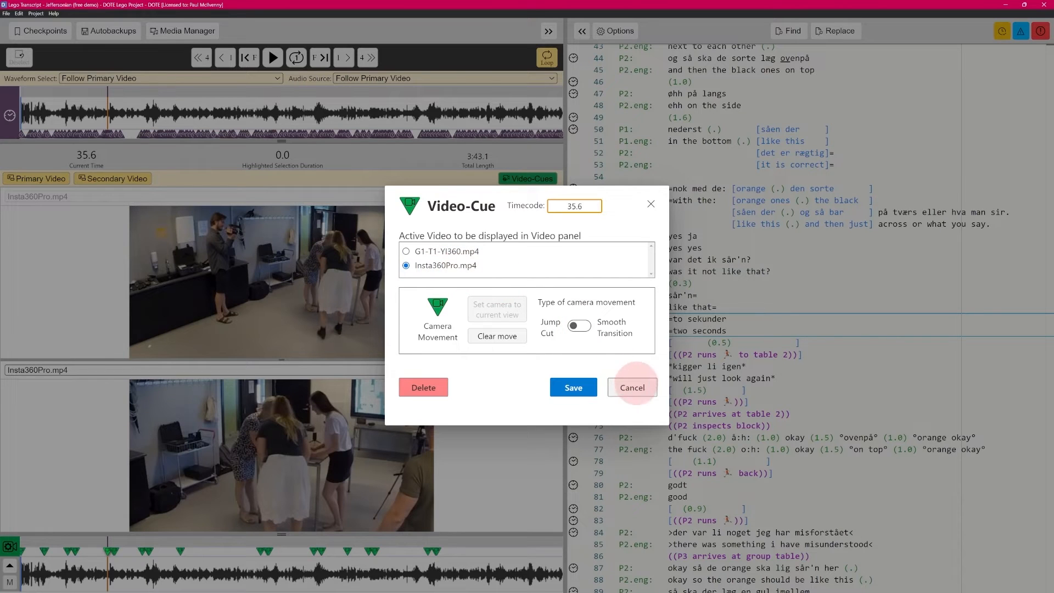
click(632, 388)
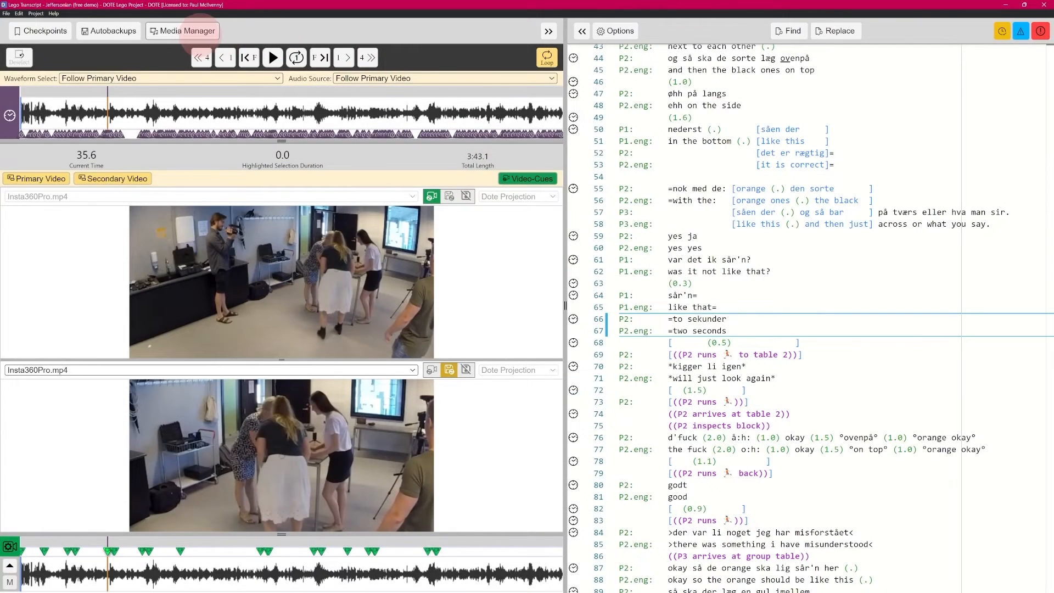
click(206, 30)
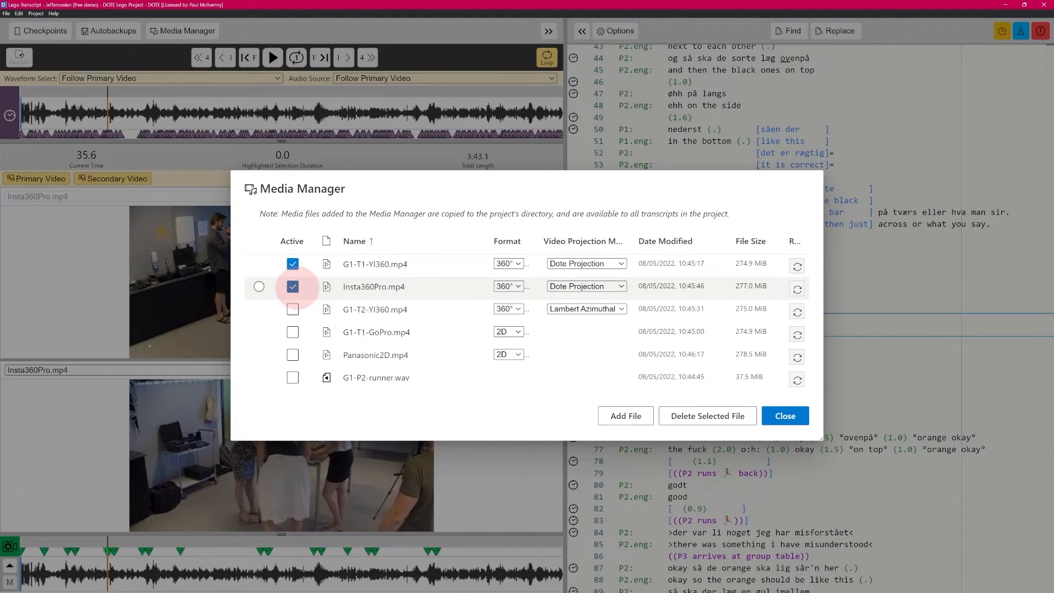
click(294, 287)
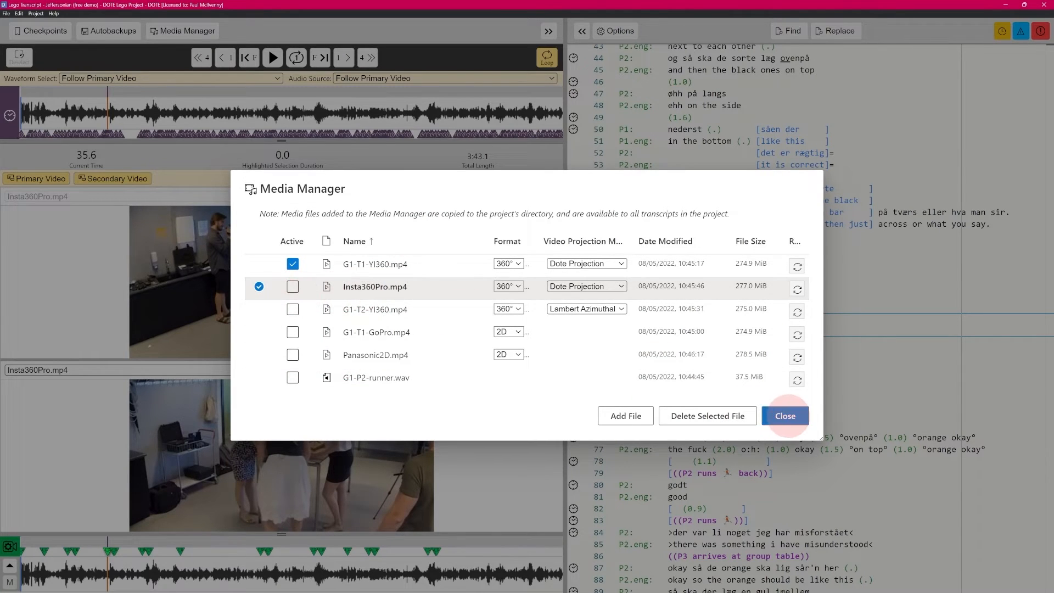
click(786, 418)
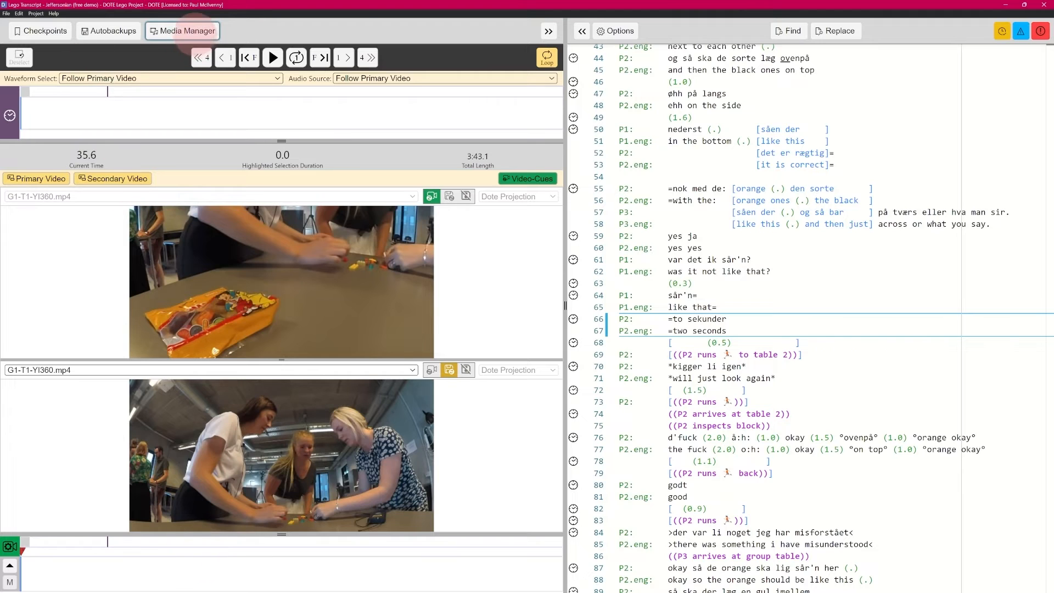
click(183, 30)
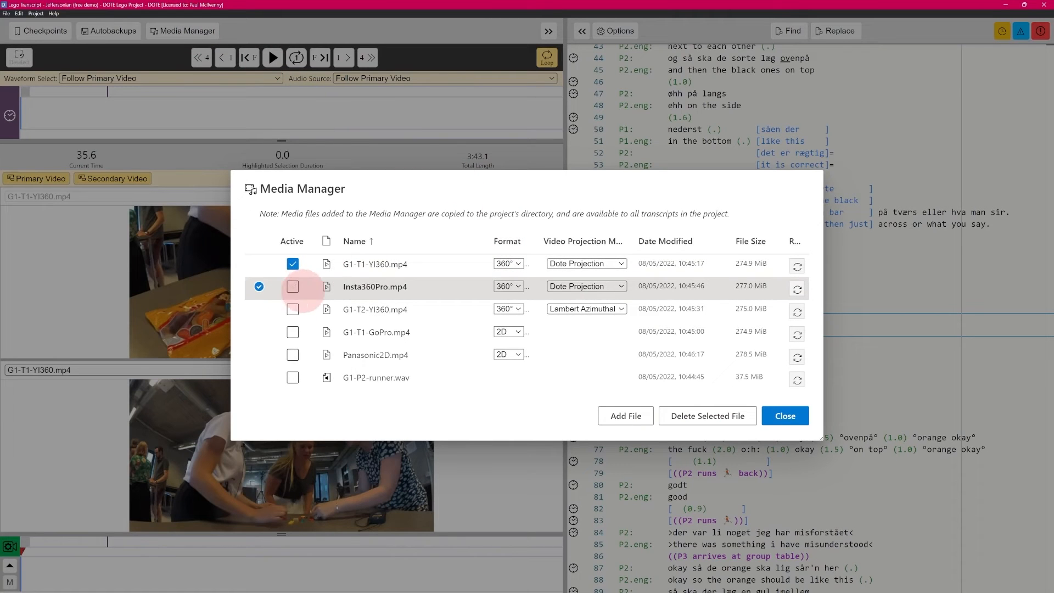
click(293, 287)
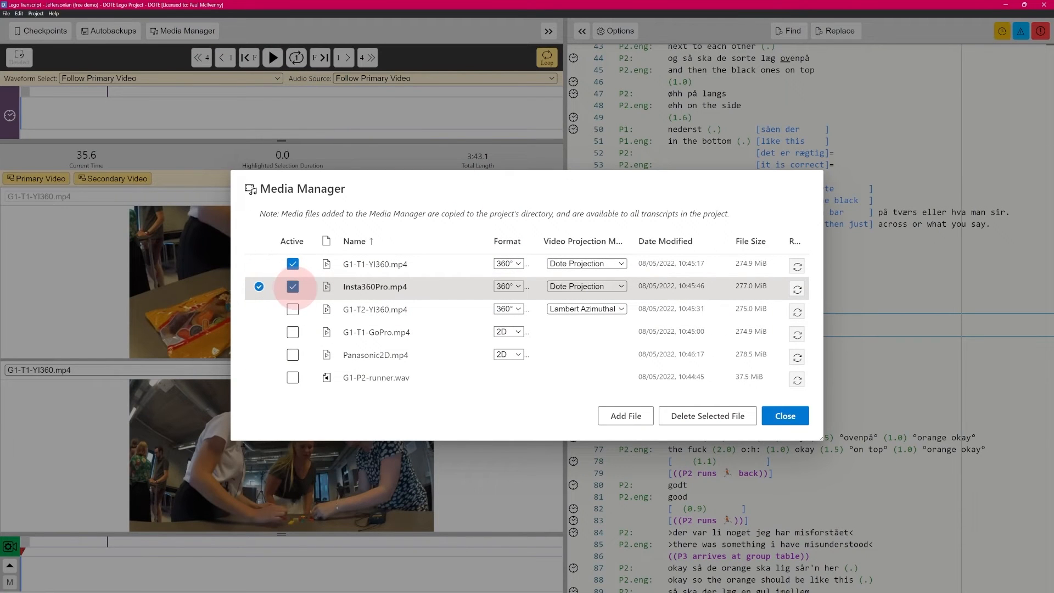
click(796, 420)
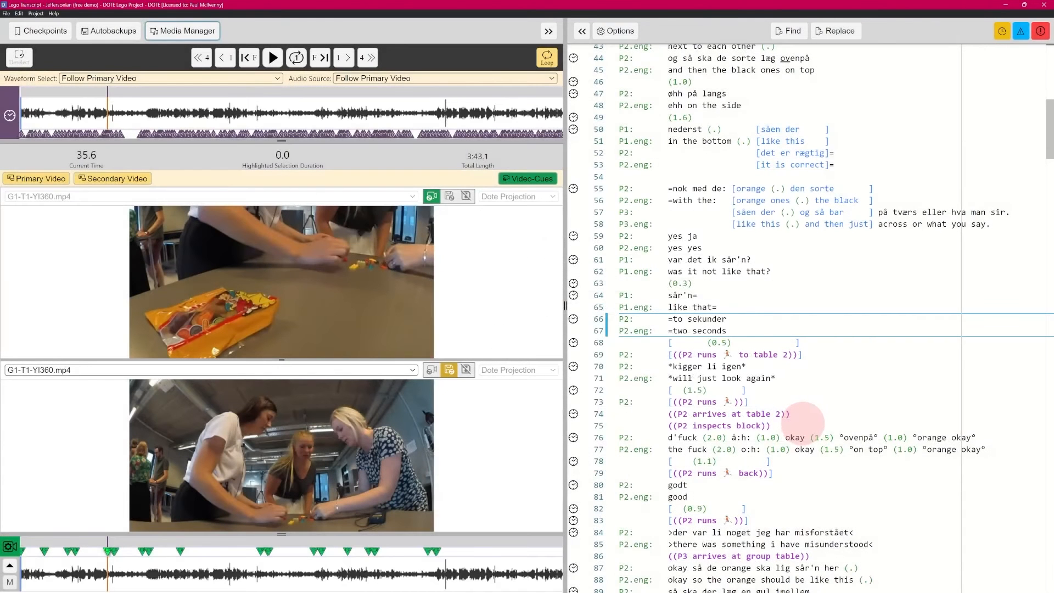
click(181, 31)
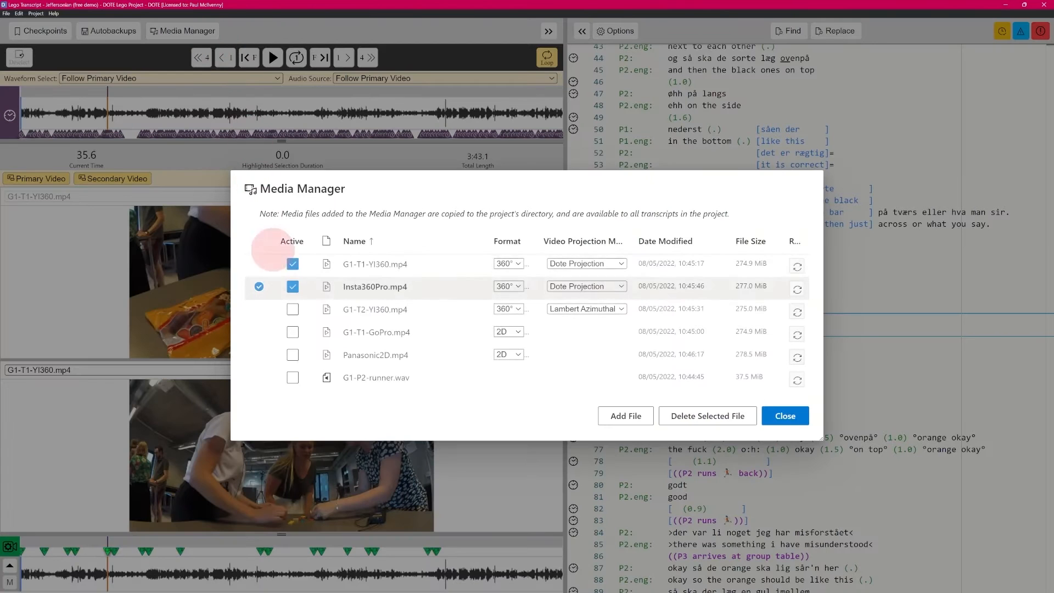
click(281, 264)
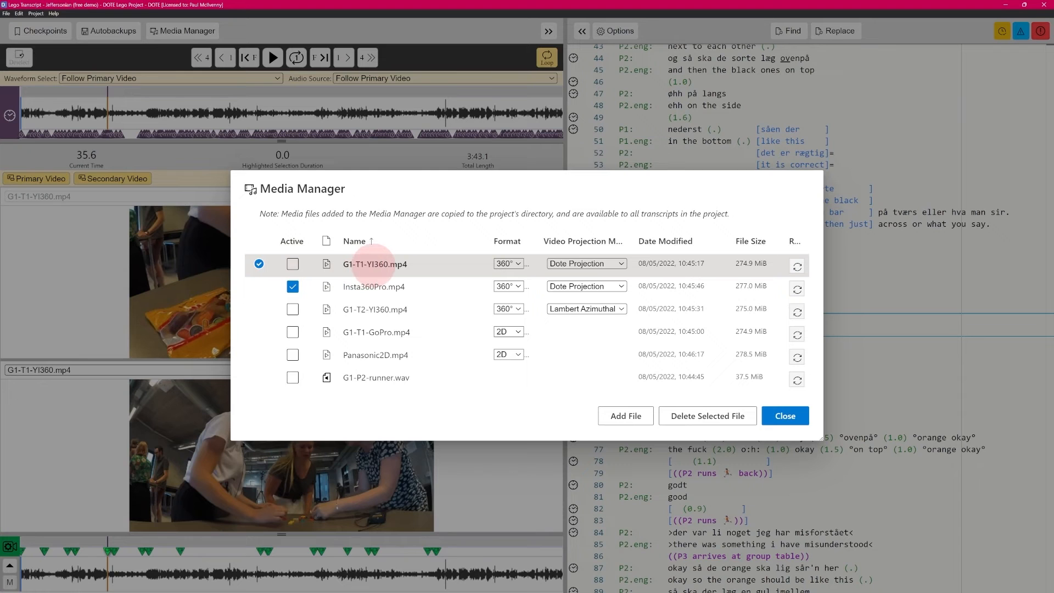
click(785, 415)
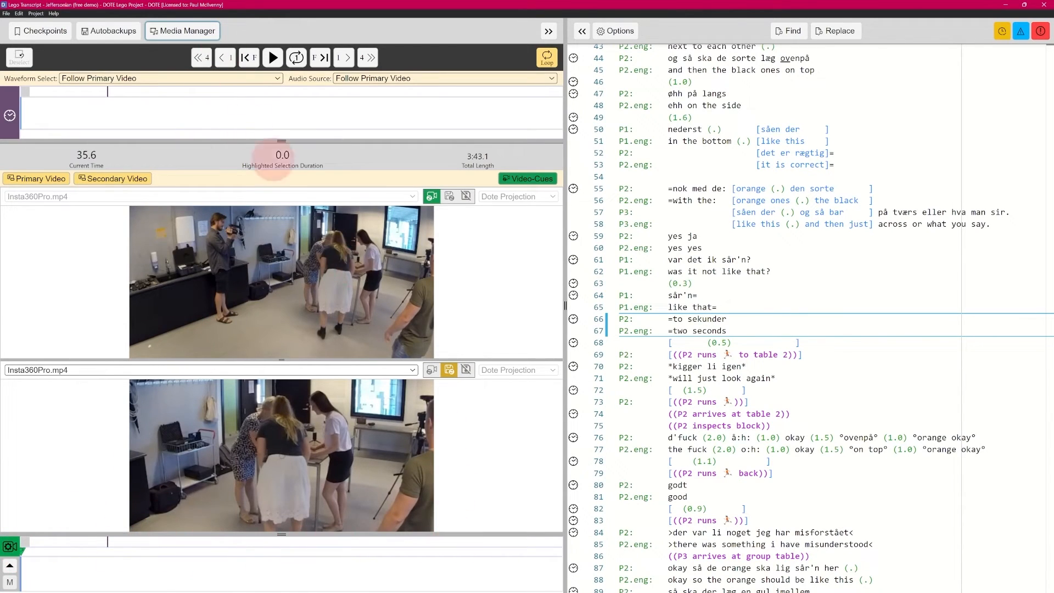
click(184, 31)
click(293, 264)
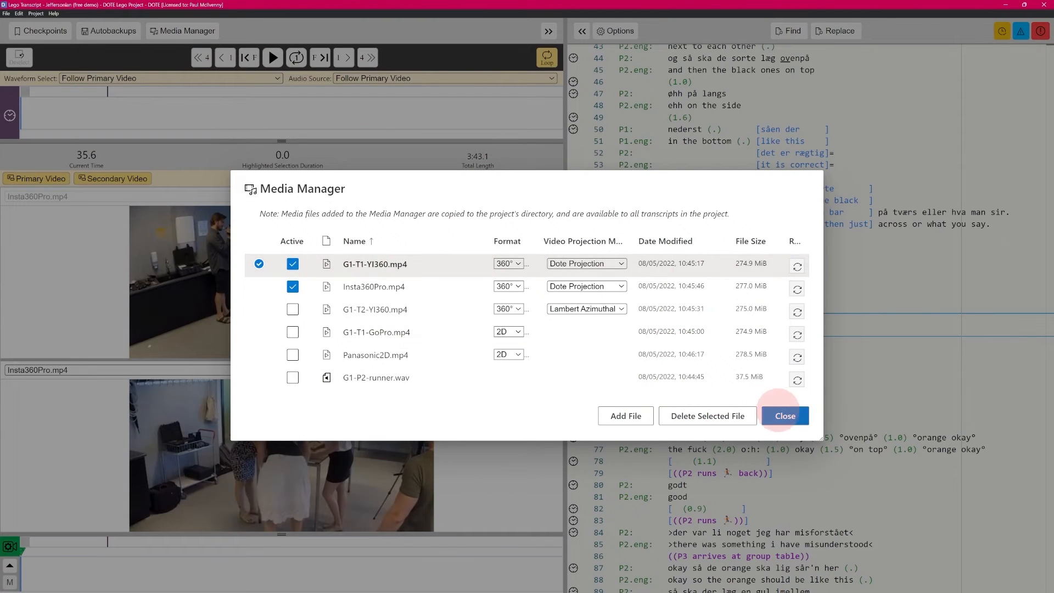
click(779, 418)
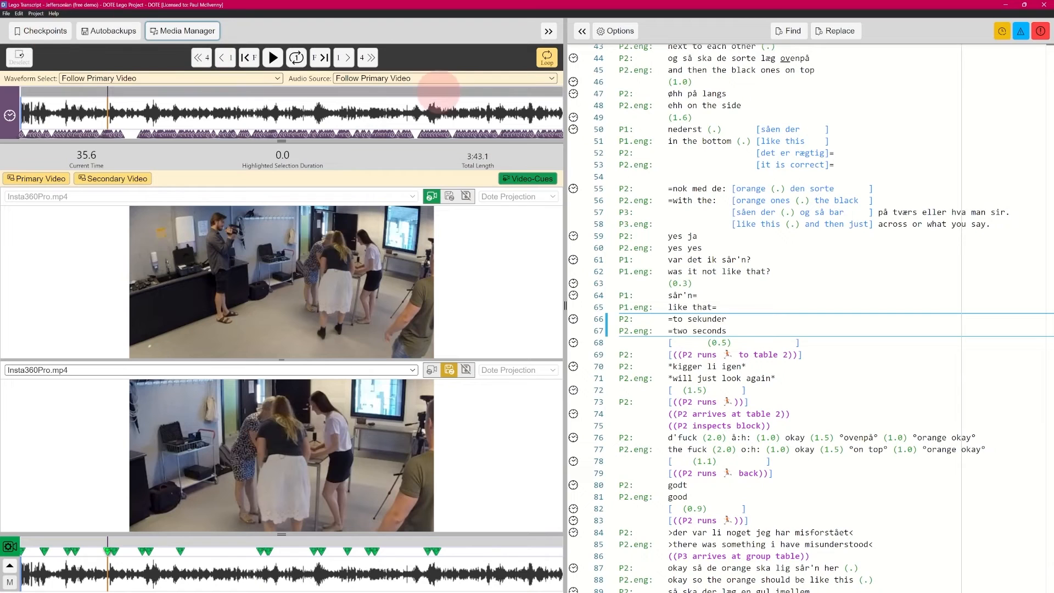
- Try the orphaned transcript in My Dote Projects, dismiss the refusal, then open Jeffersonian (free demo)
click(6, 13)
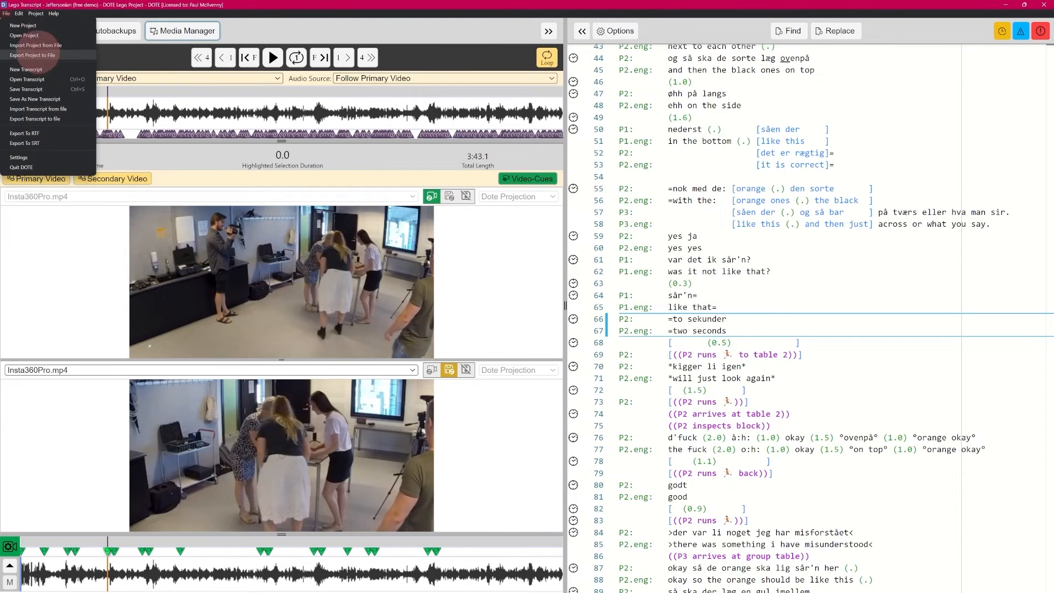
click(27, 79)
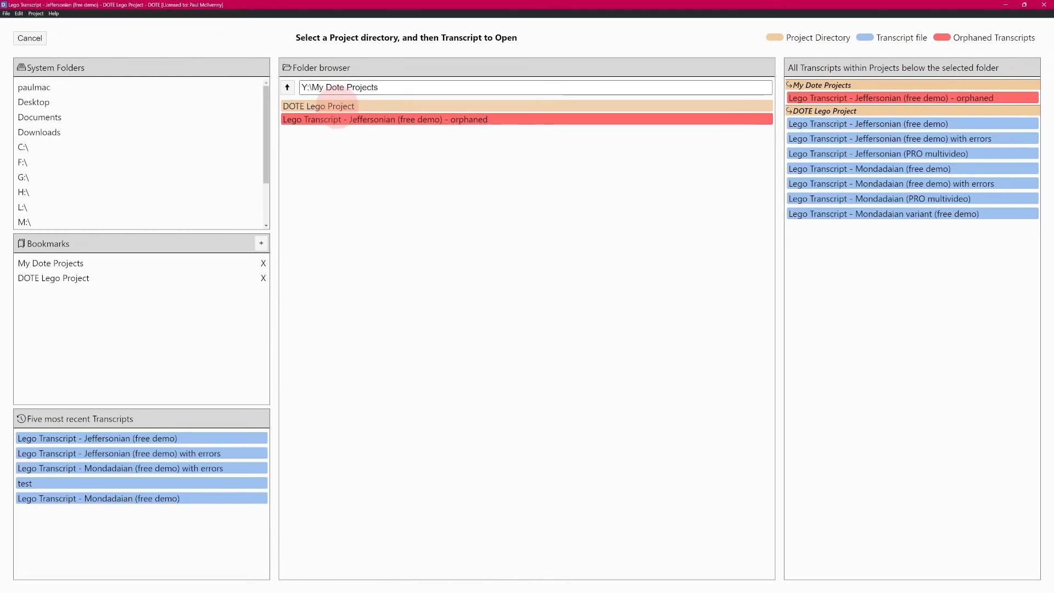
click(341, 106)
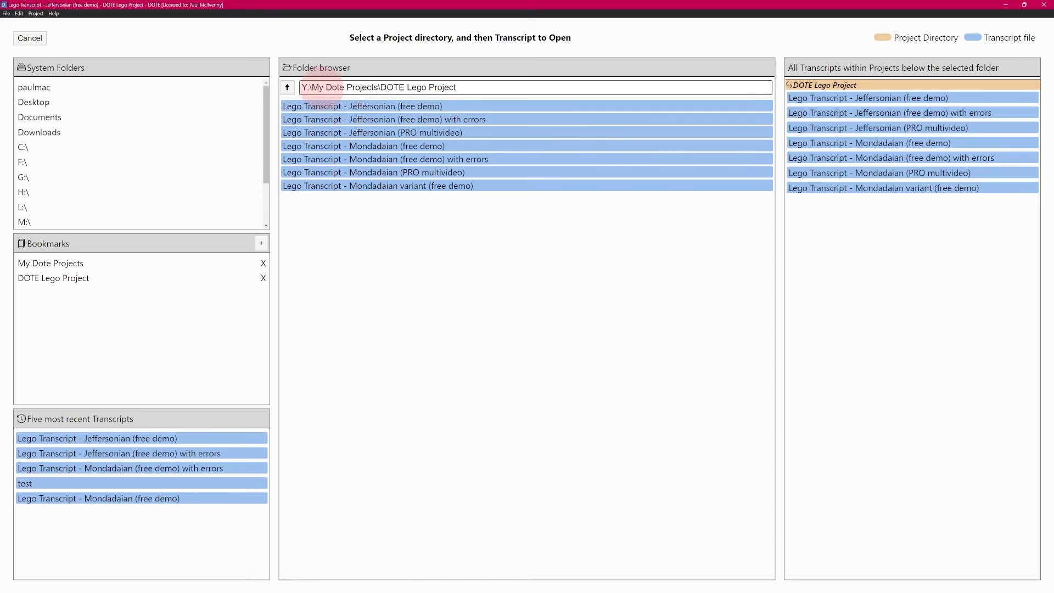
click(287, 87)
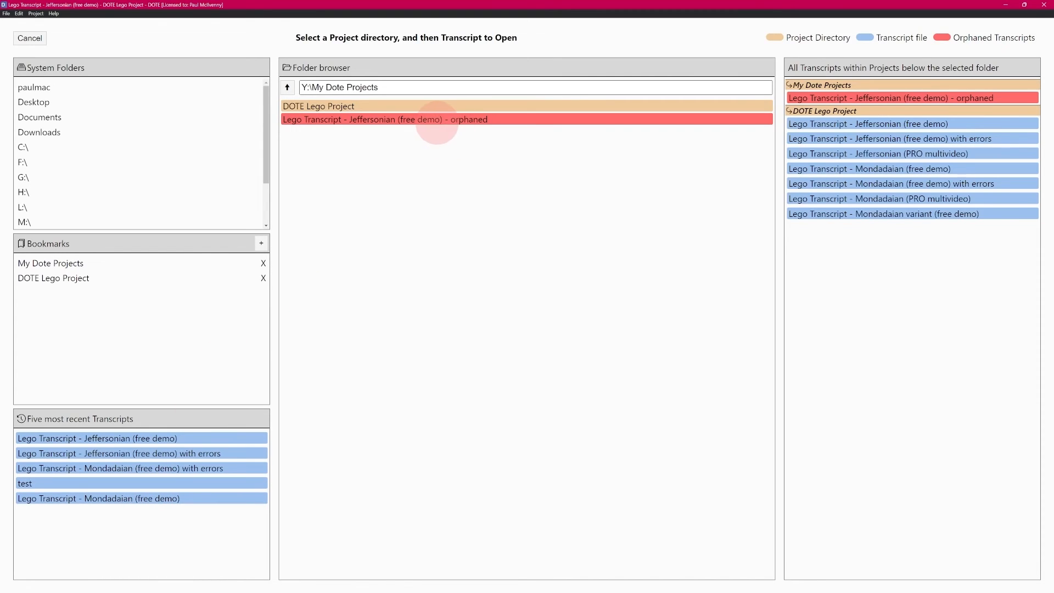
click(472, 120)
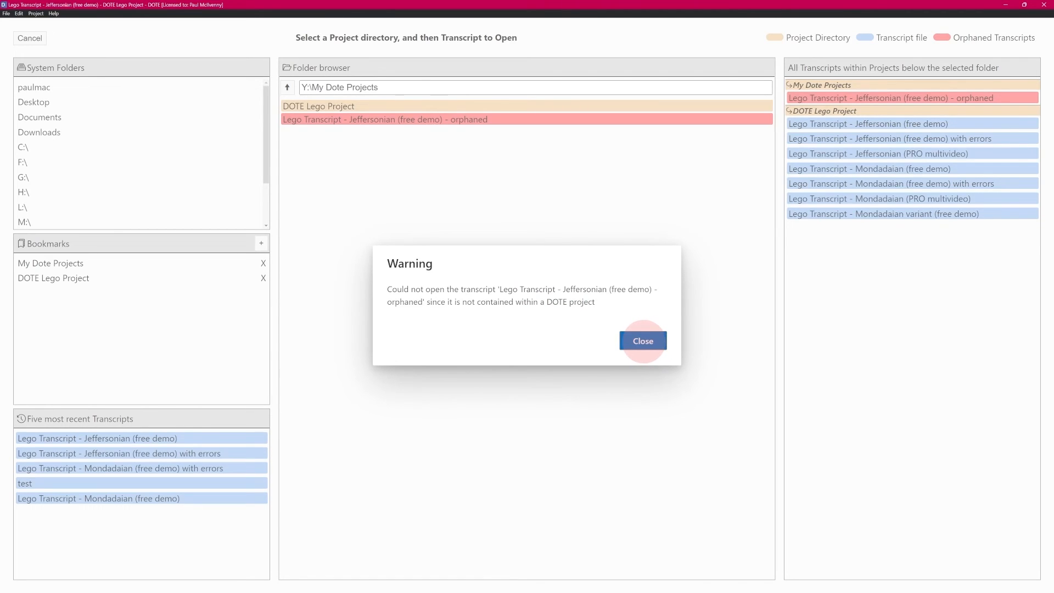
click(643, 341)
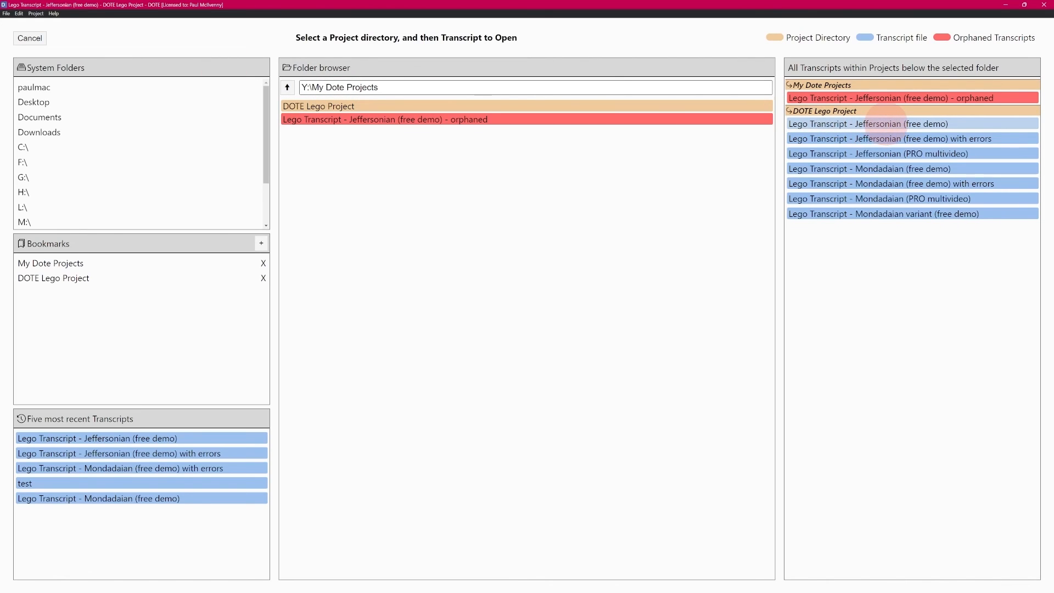
click(887, 125)
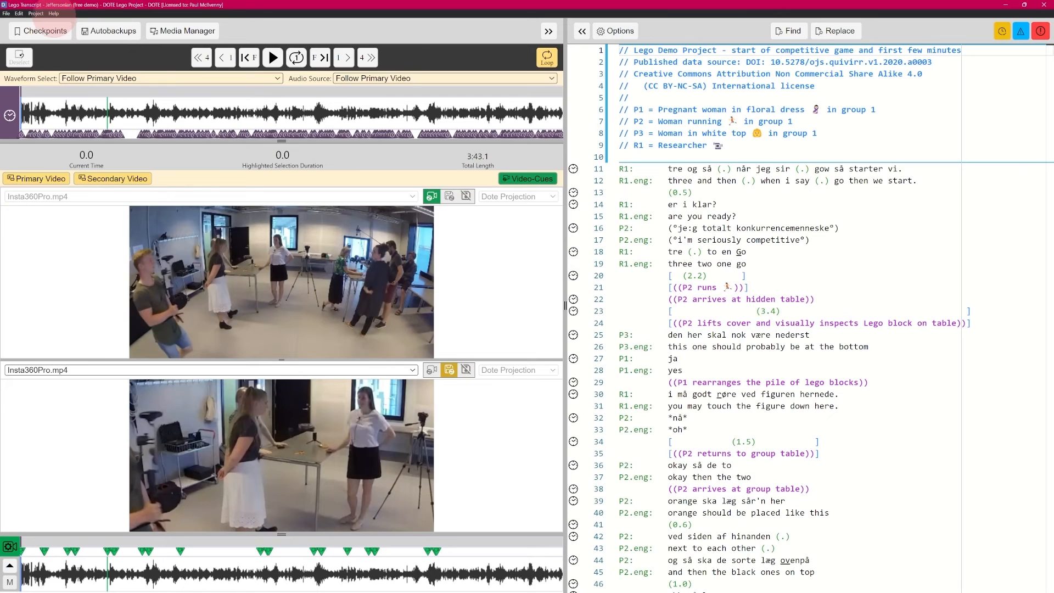
click(52, 14)
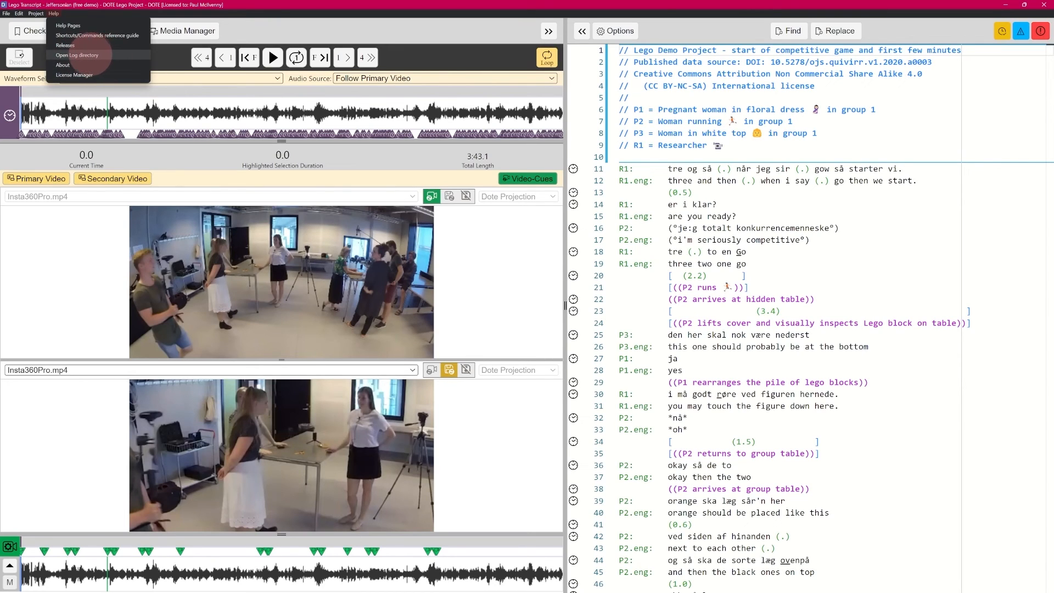
click(86, 55)
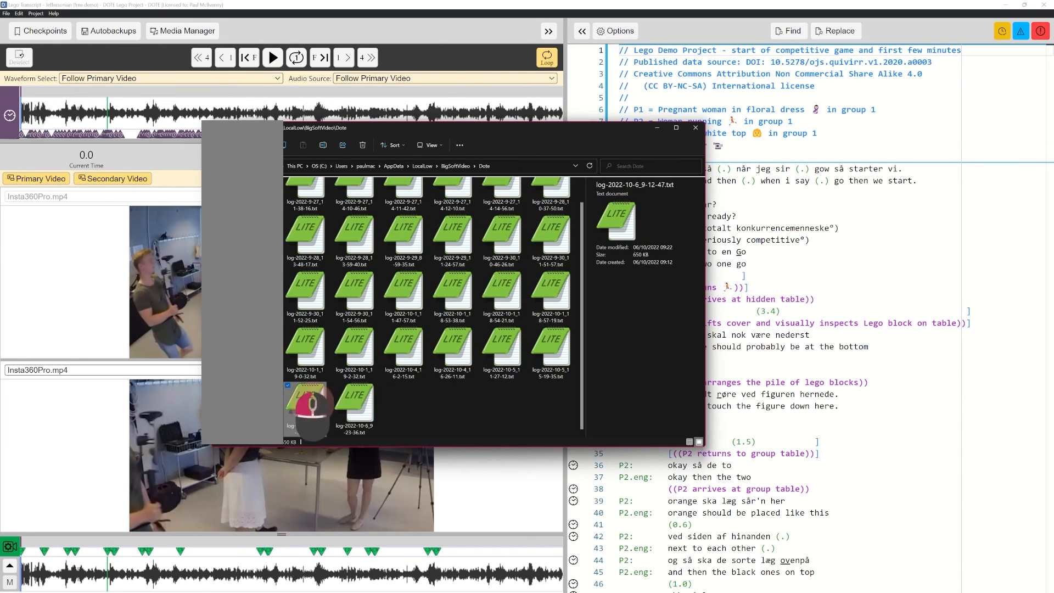
click(551, 346)
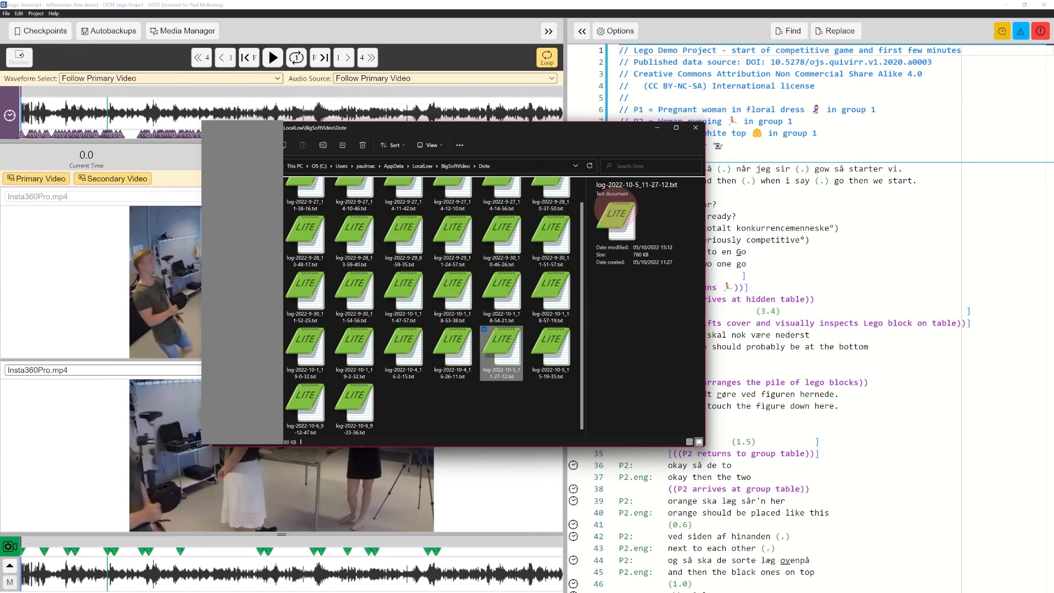
click(695, 127)
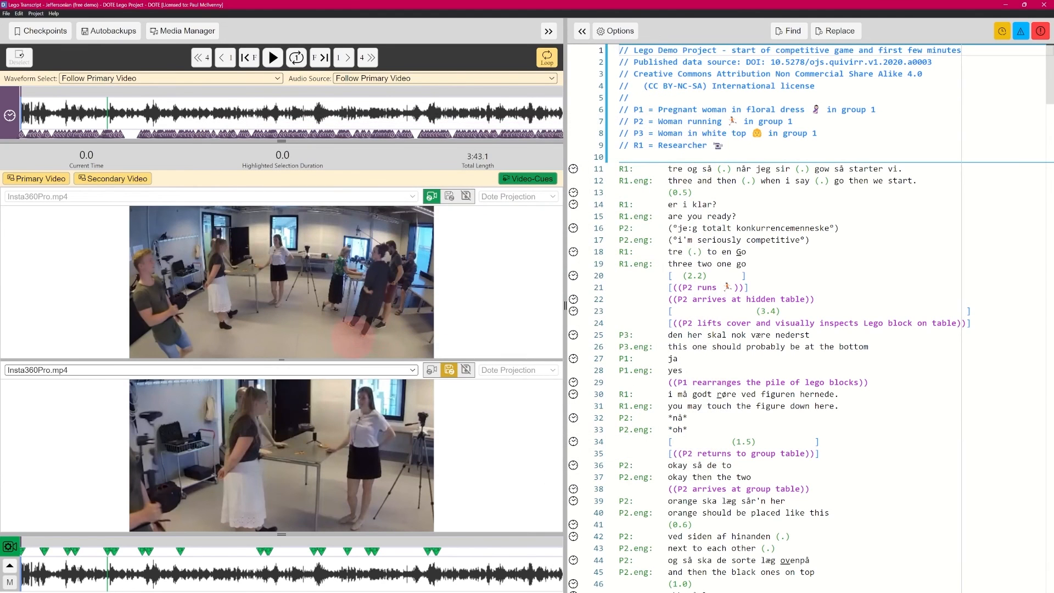